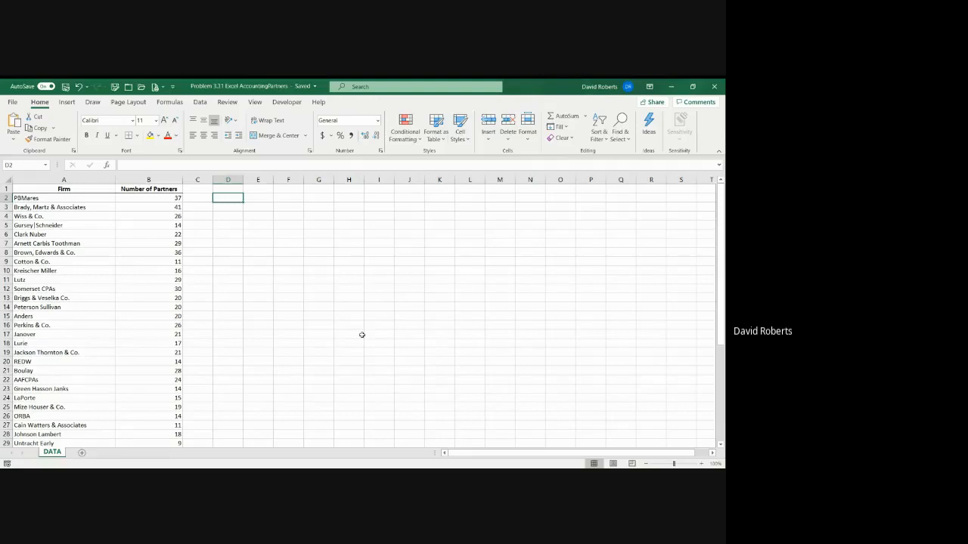
Insert the QUARTILE.EXC function from the Statistical category into cell D2
click(109, 167)
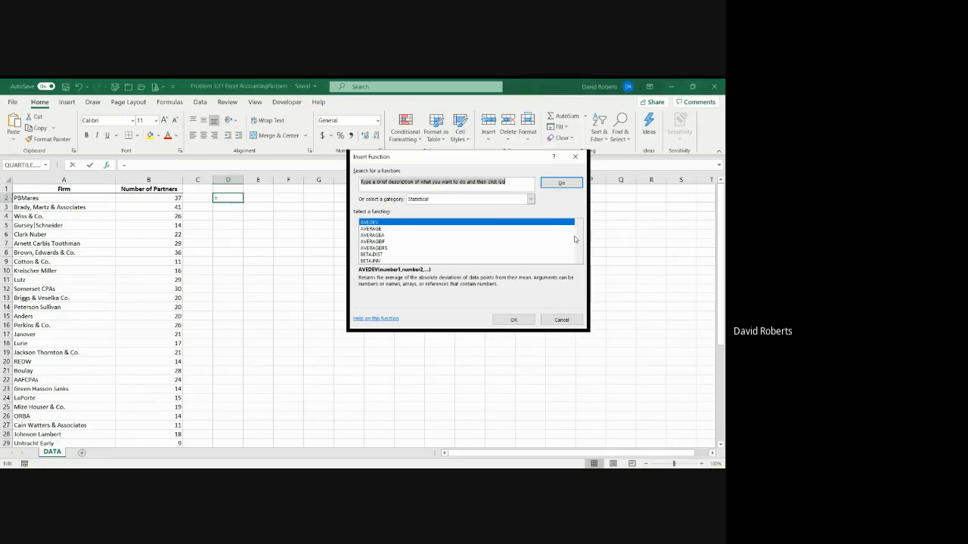
click(530, 199)
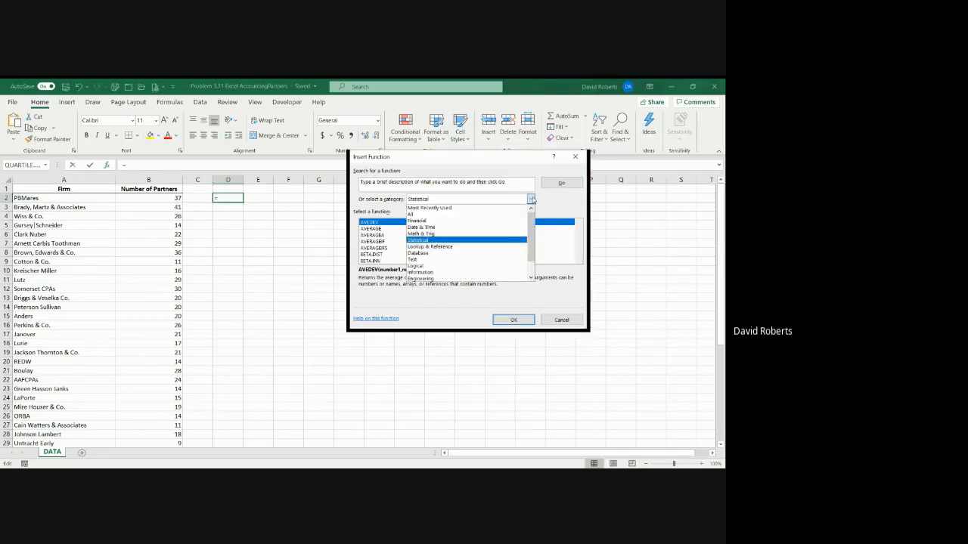
click(430, 240)
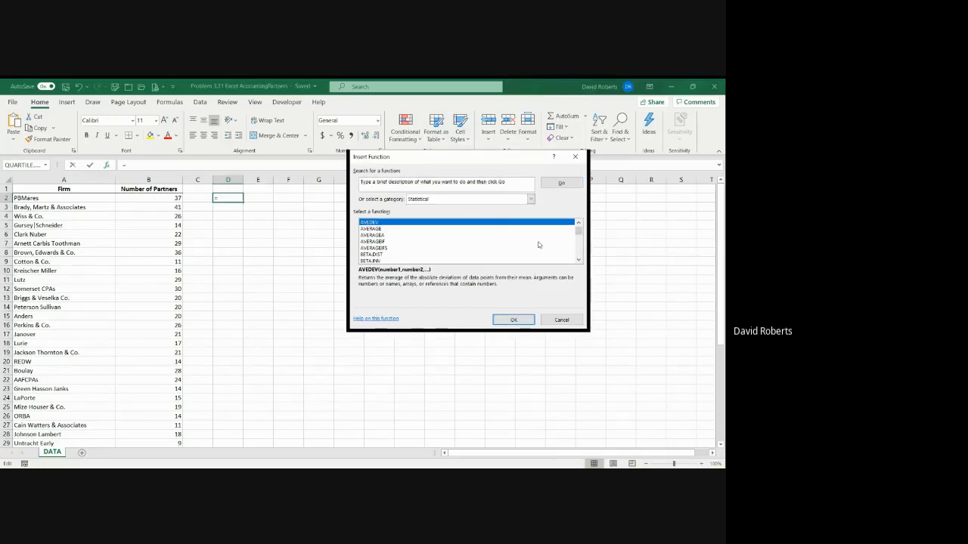
scroll(579, 242, down, 9)
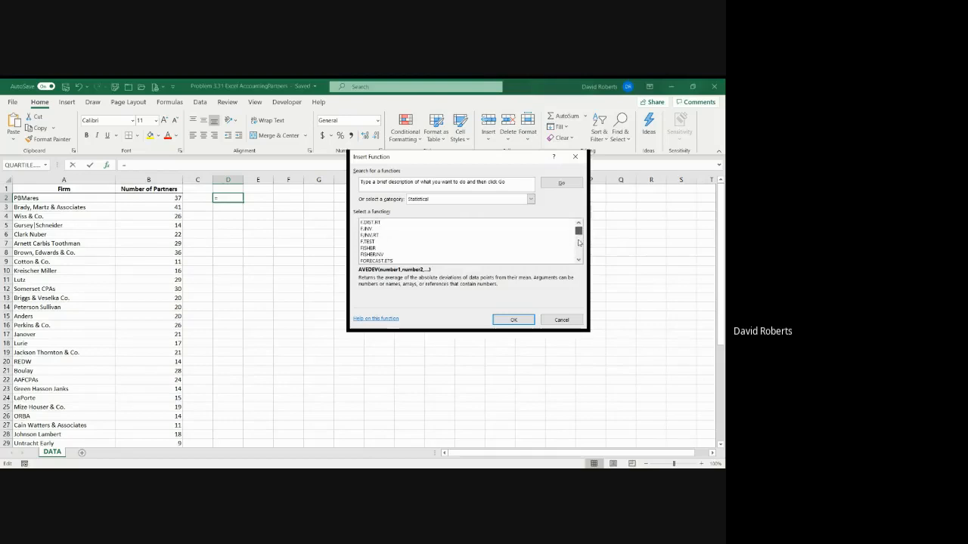
scroll(579, 242, down, 12)
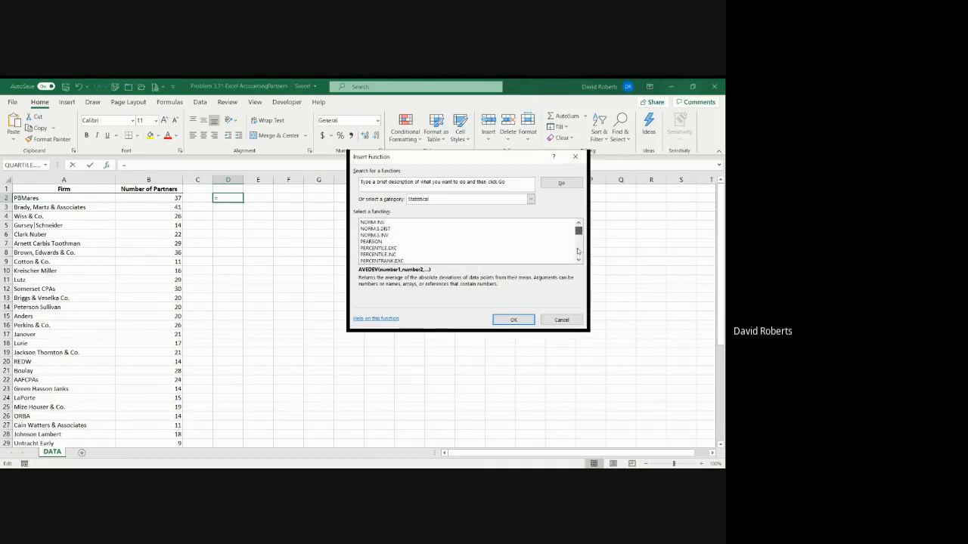
click(580, 261)
click(580, 260)
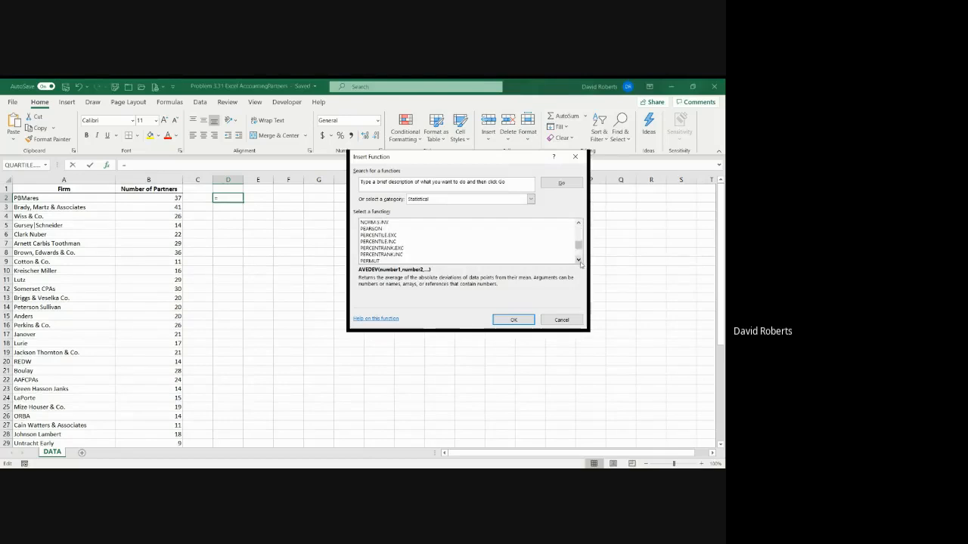
click(580, 261)
click(580, 260)
click(580, 260)
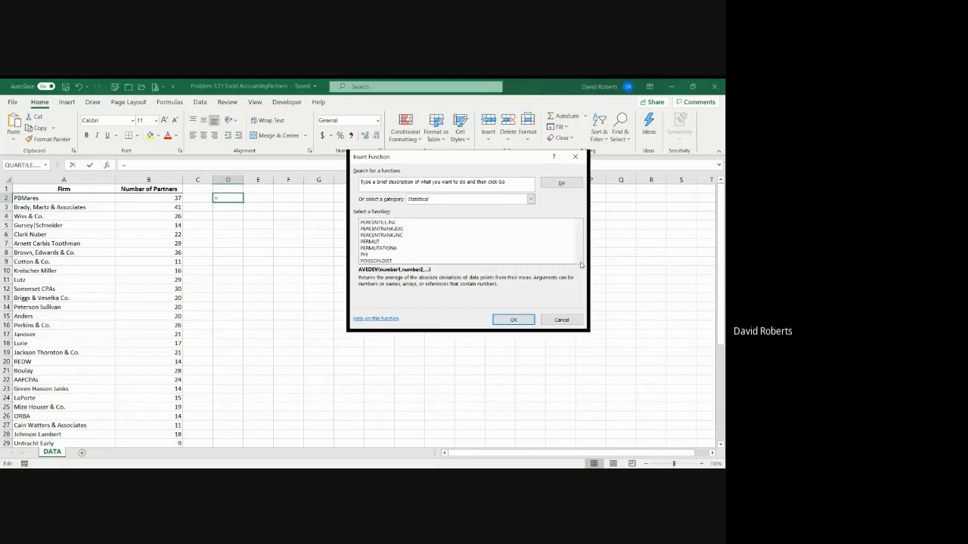
click(579, 260)
click(579, 261)
click(580, 260)
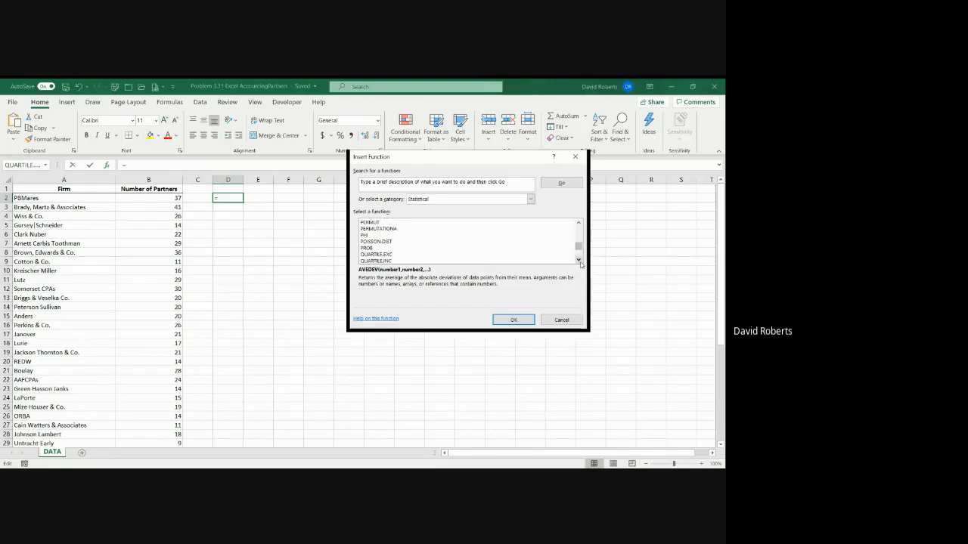
click(388, 255)
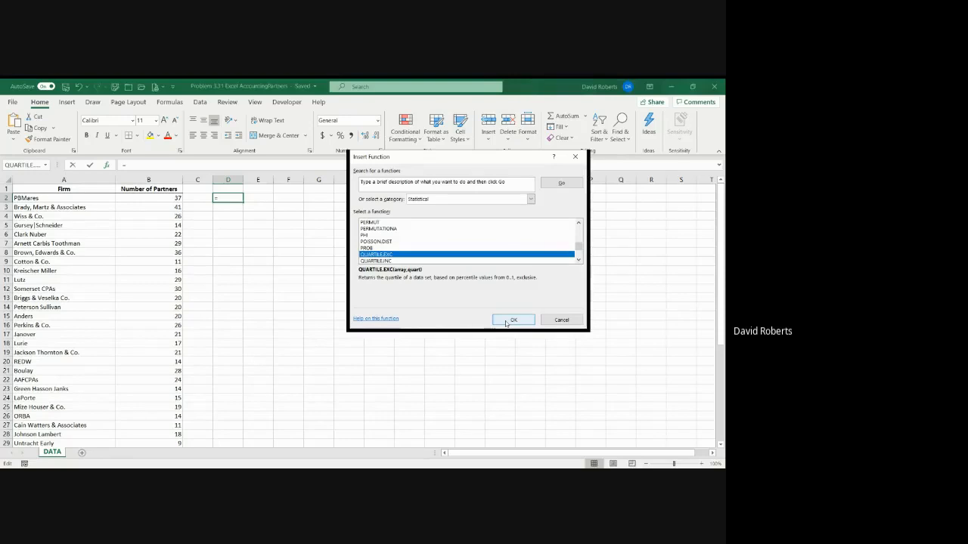
click(506, 320)
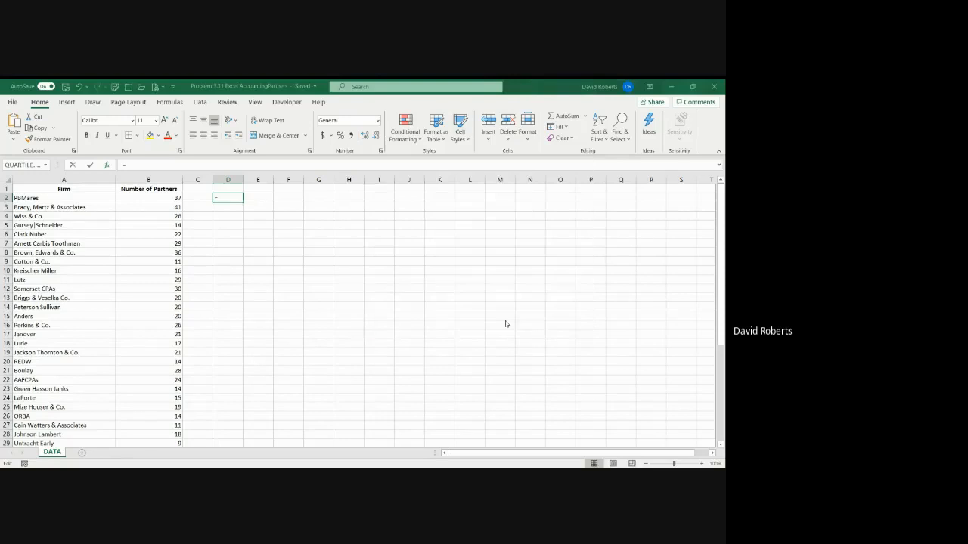
Set the QUARTILE.EXC array to B2:B46 and the quart argument to 1, and confirm the function
click(170, 198)
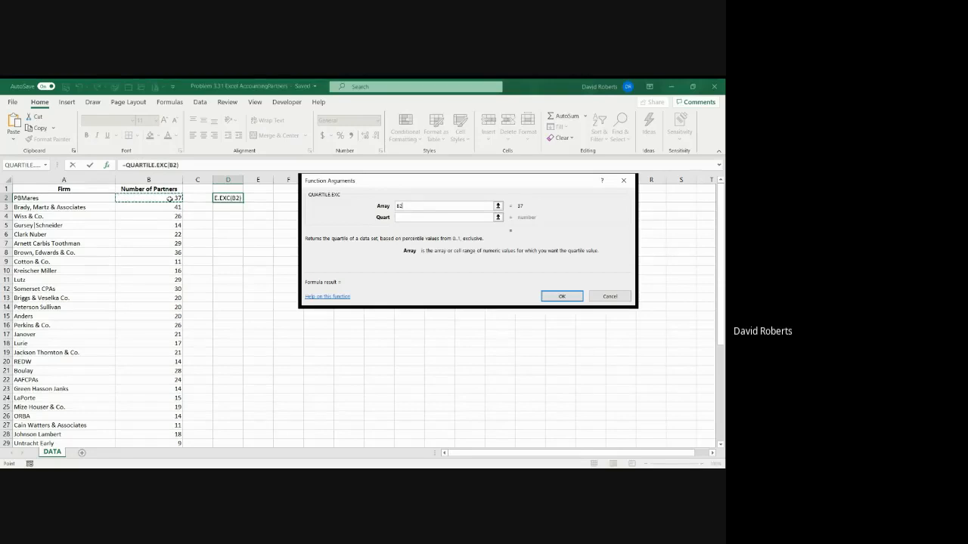
key(ctrl+shift+Down)
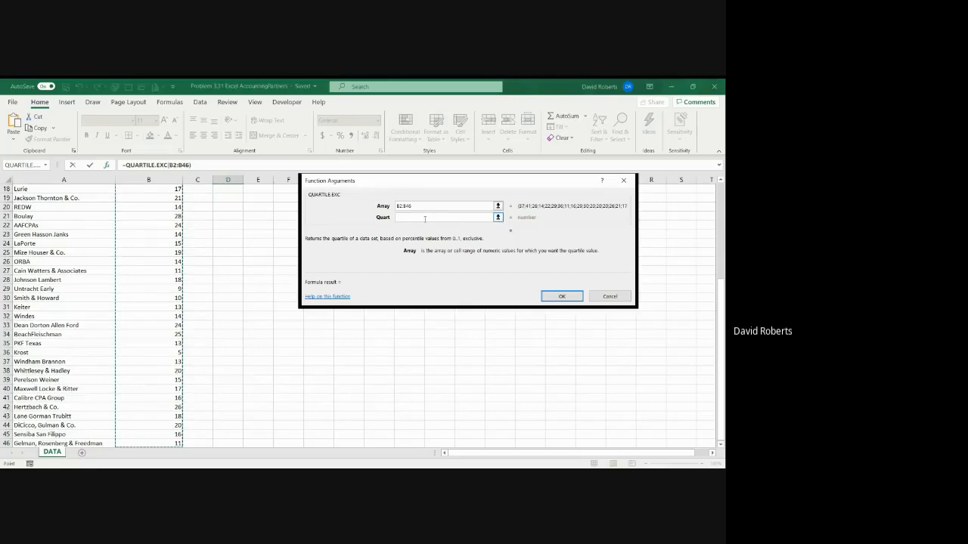
click(425, 219)
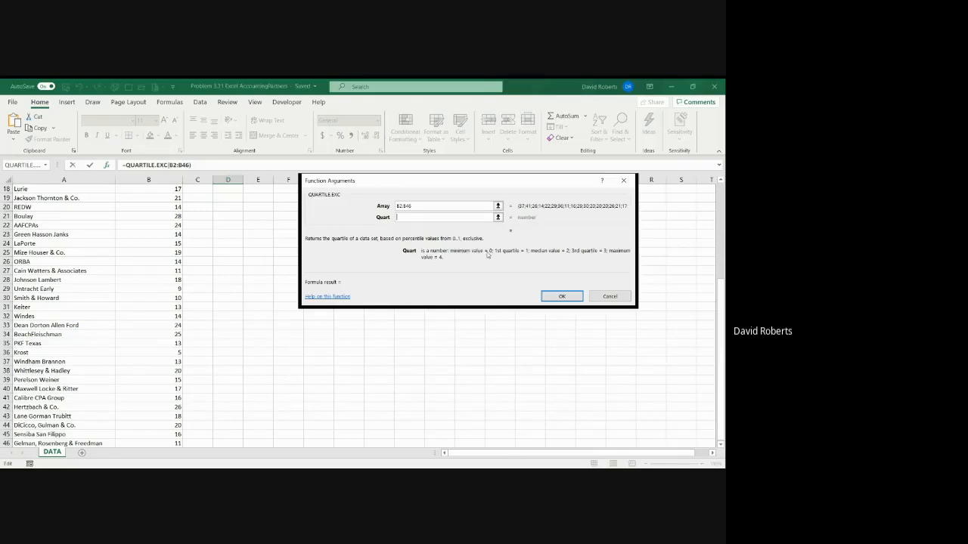
text(1)
key(Return)
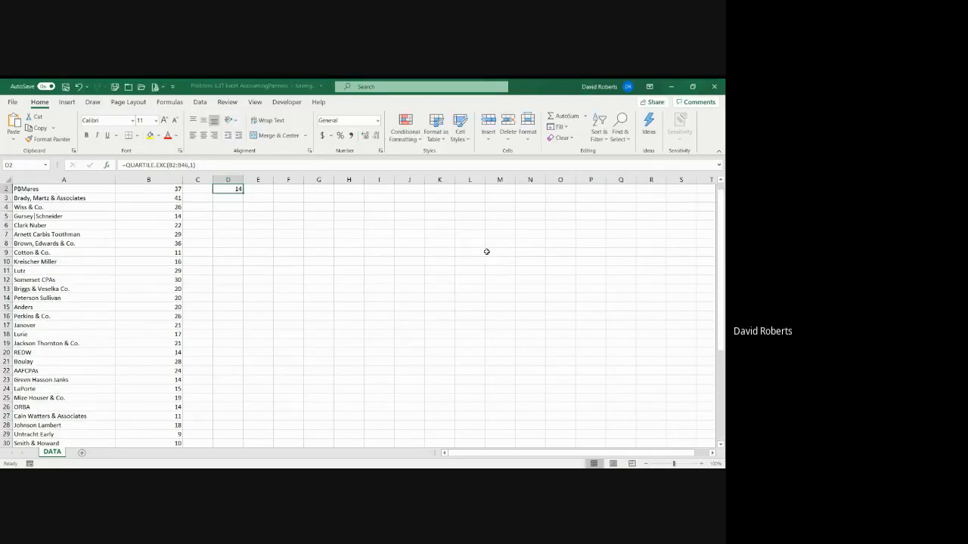
Label the first-quartile result by entering Q1 in cell E2
click(260, 198)
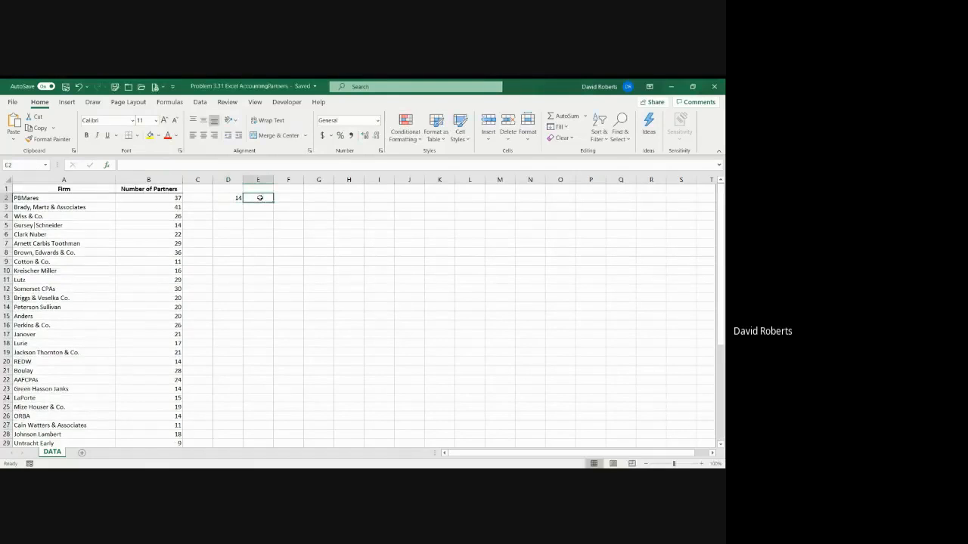
text(Q1)
key(Return)
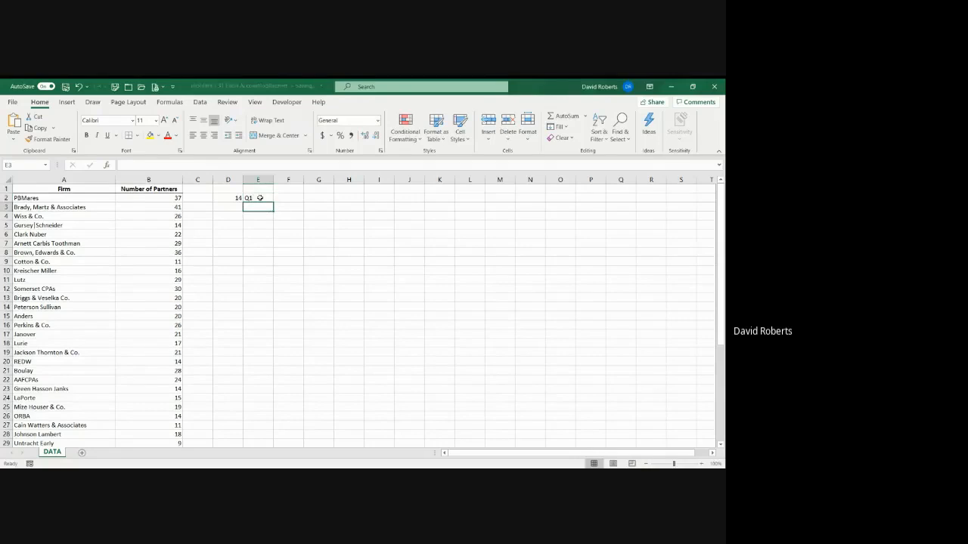
key(Left)
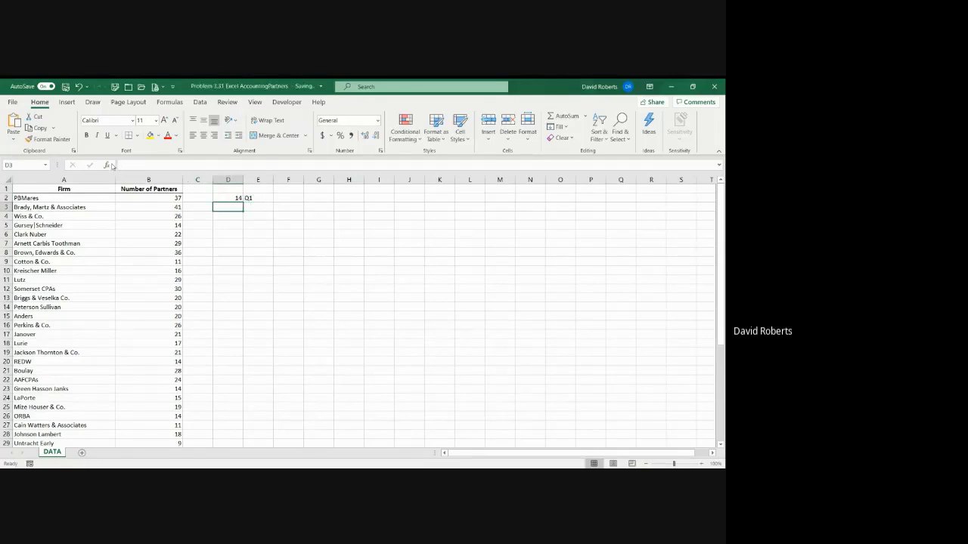
click(235, 199)
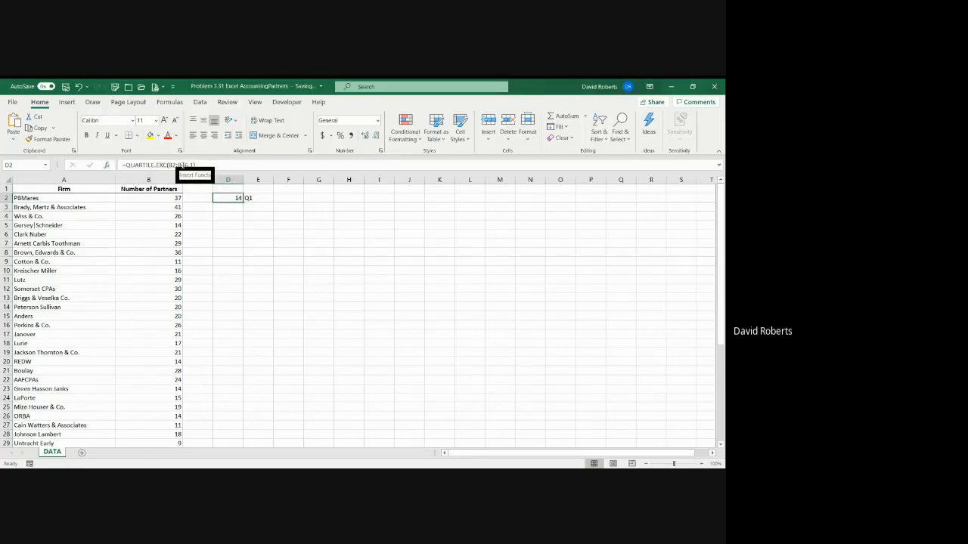
click(181, 165)
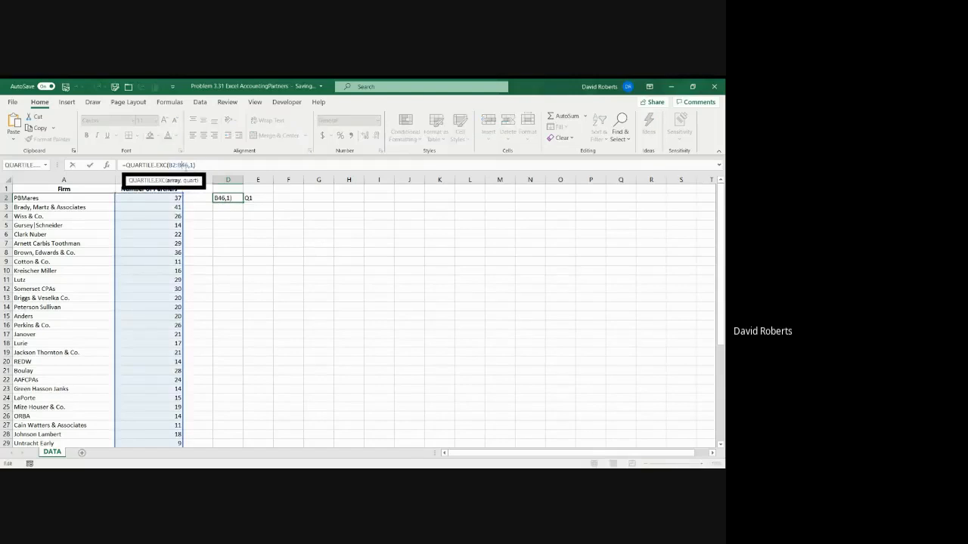
key(F4)
click(173, 165)
key(F4)
click(234, 198)
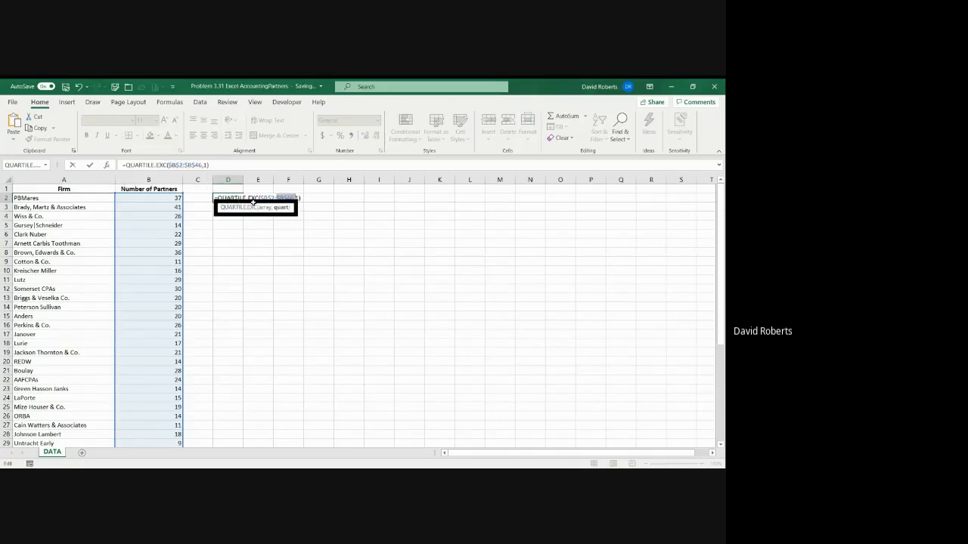
click(311, 244)
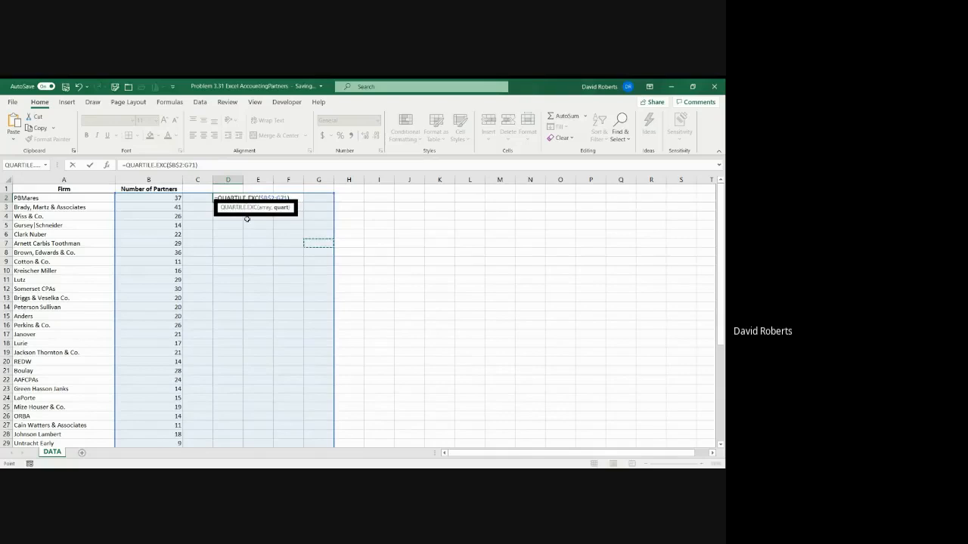
key(Escape)
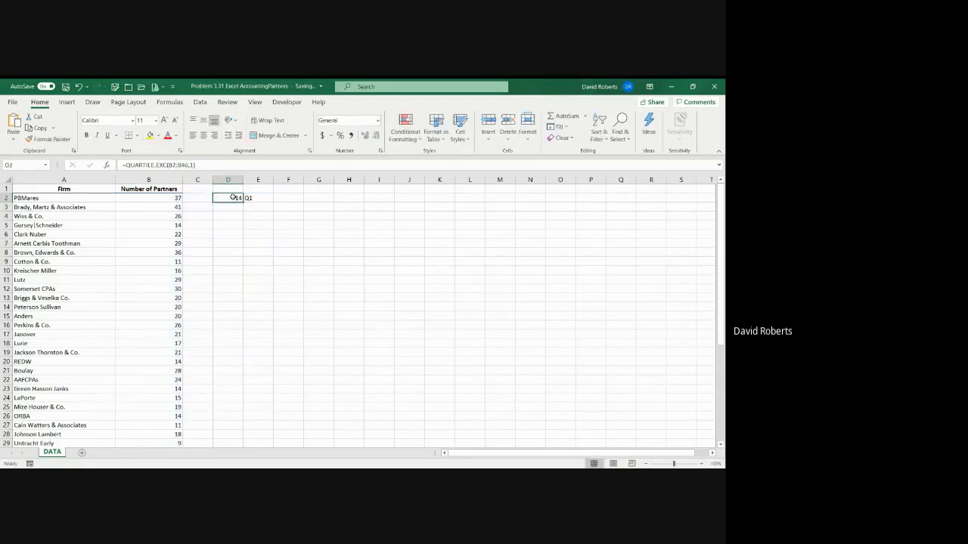
Make the range in D2's quartile formula absolute as $B$2:$B$46
click(184, 165)
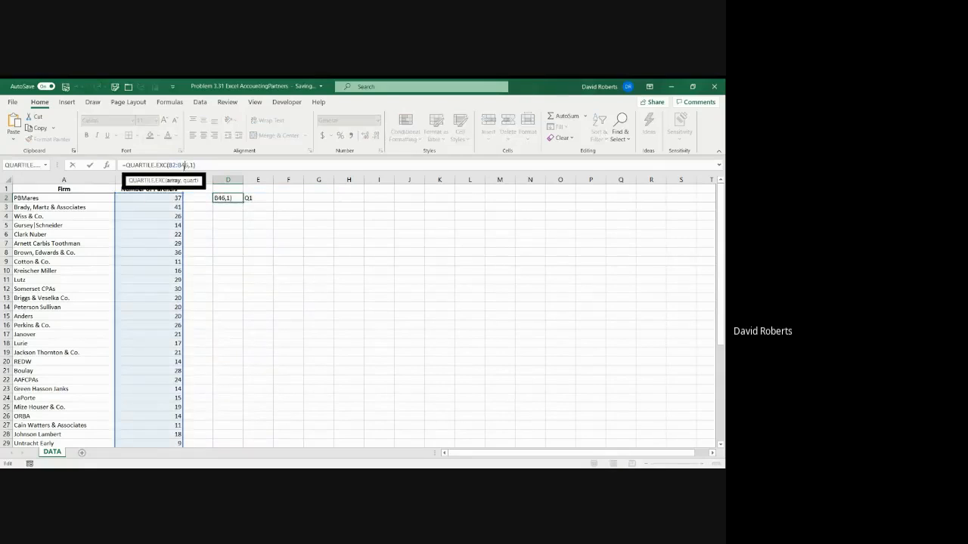
key(F4)
key(Return)
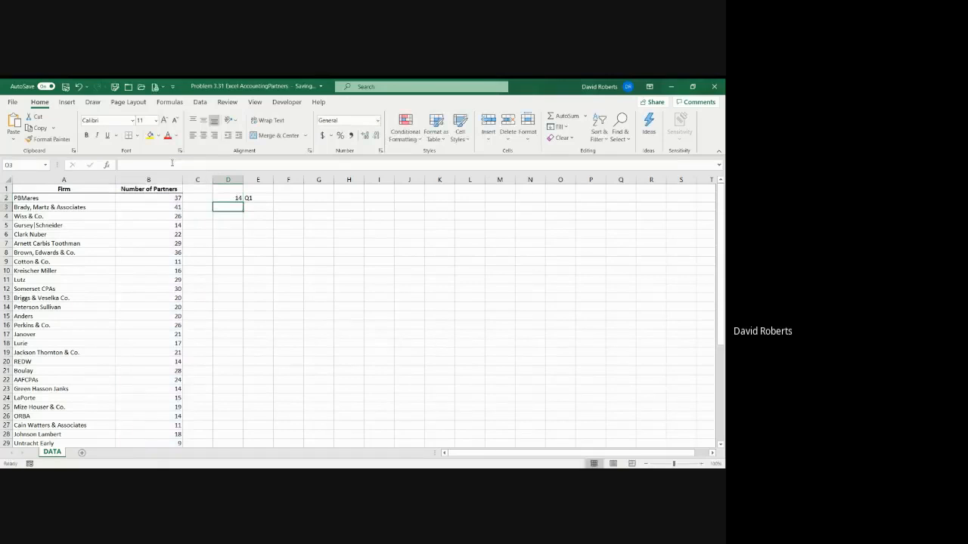
Copy the quartile formula from D2 into D3 and set its quart argument to 3
click(234, 198)
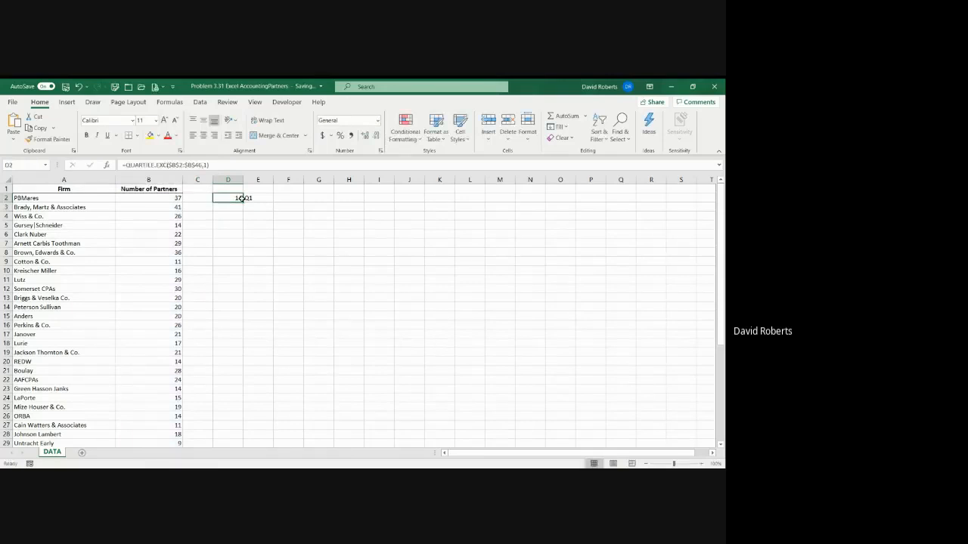
drag(243, 202, 244, 211)
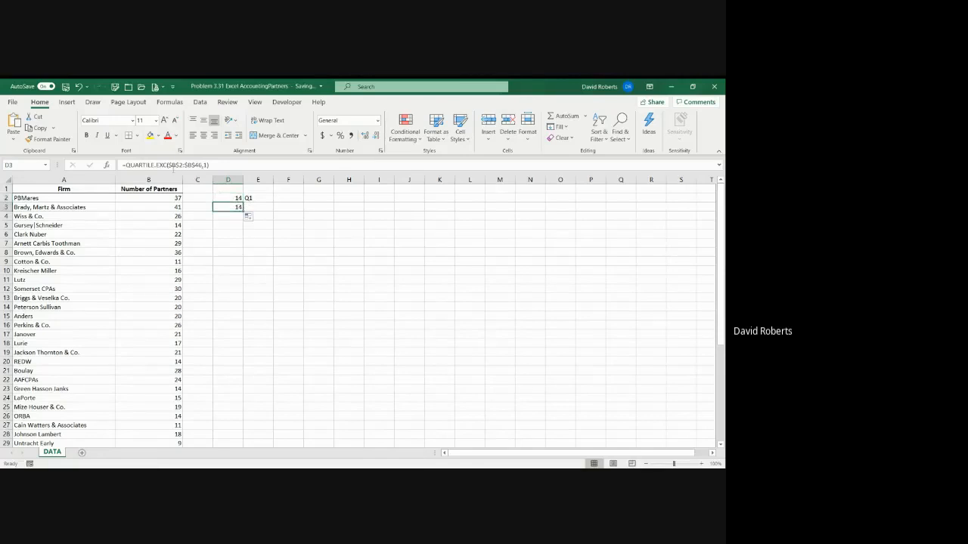
click(204, 164)
text(2)
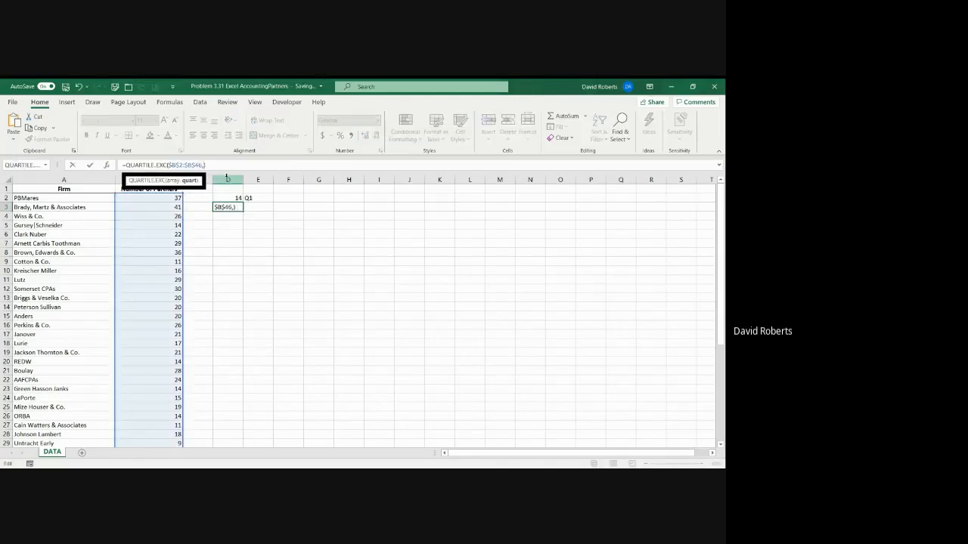
key(Return)
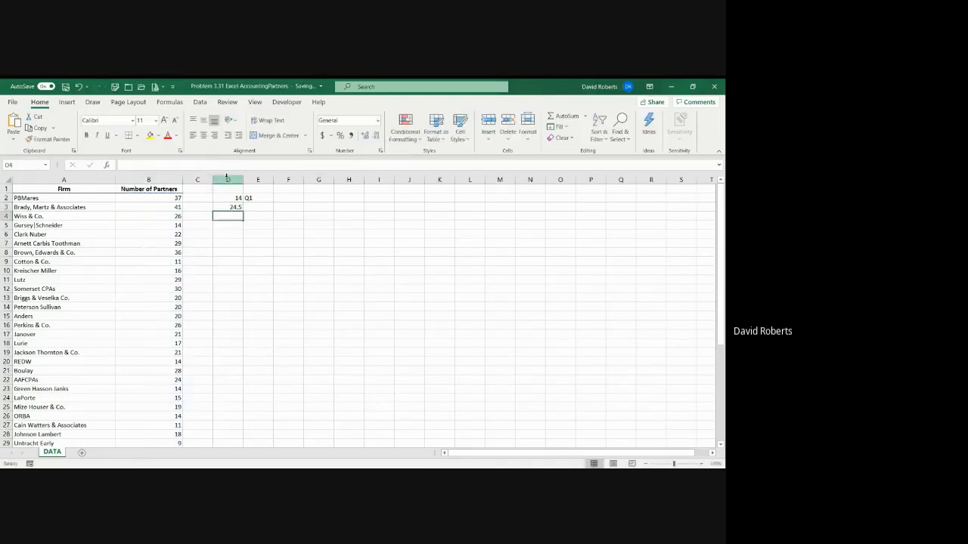
Label the third-quartile result by entering Q3 in cell E3
click(264, 206)
text(Q3)
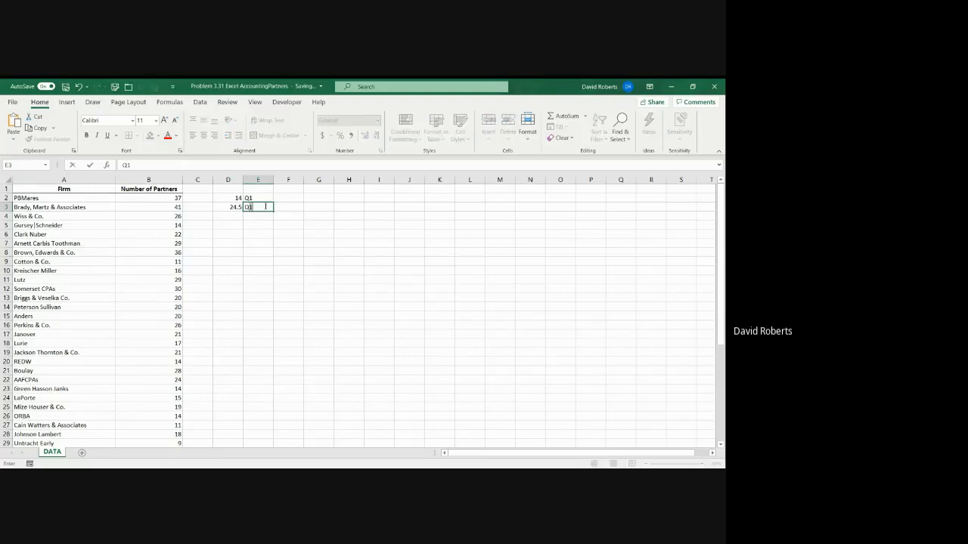
key(Return)
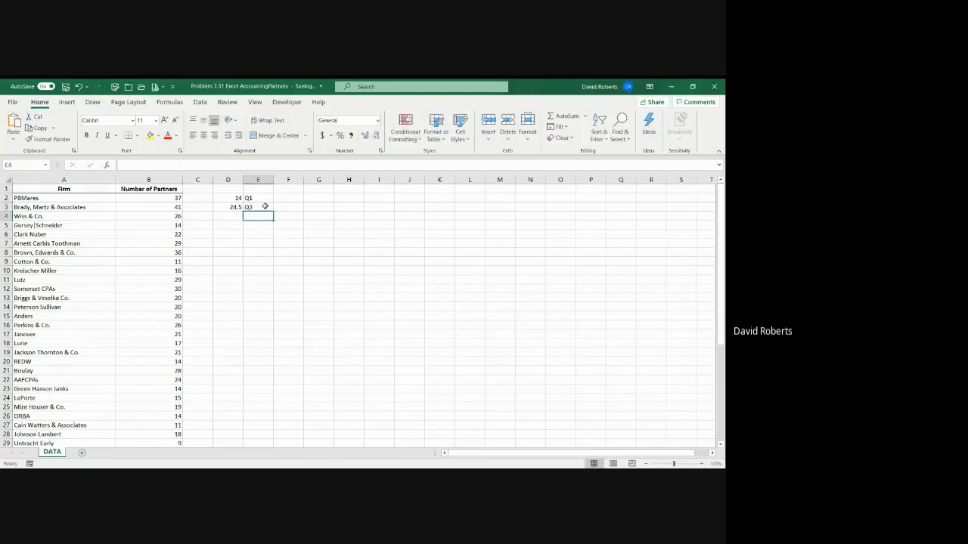
key(Left)
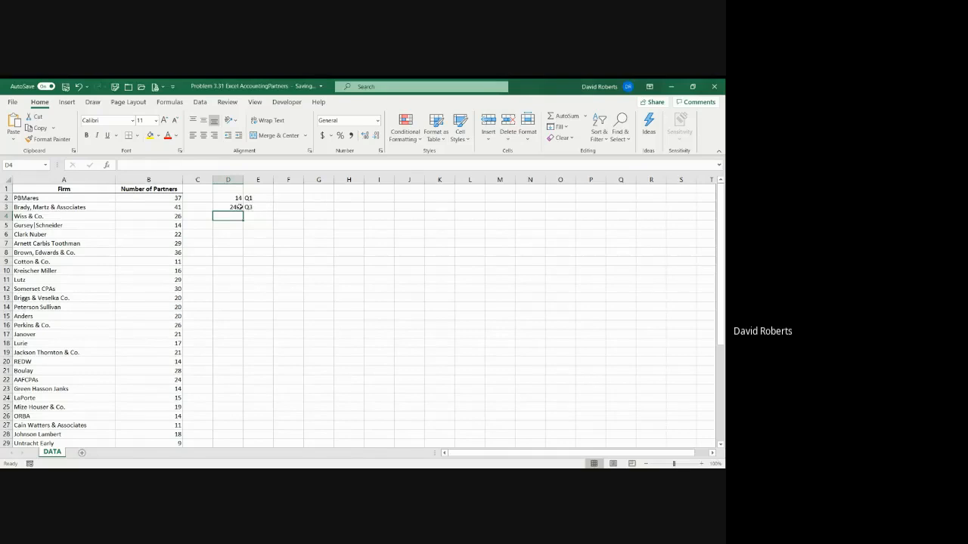
Copy the quartile formula from D3 into D4 and set its quart argument to 2
click(238, 206)
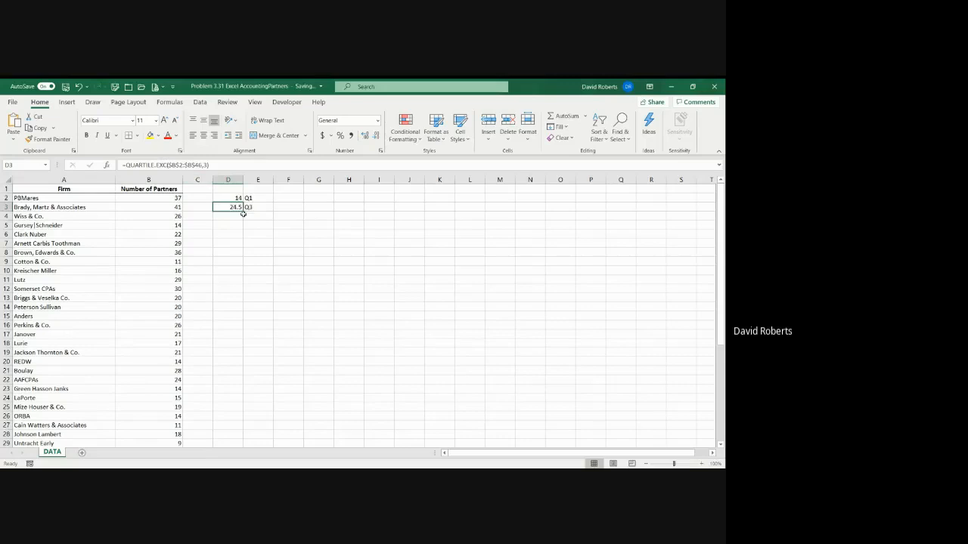
drag(242, 211, 253, 219)
click(242, 218)
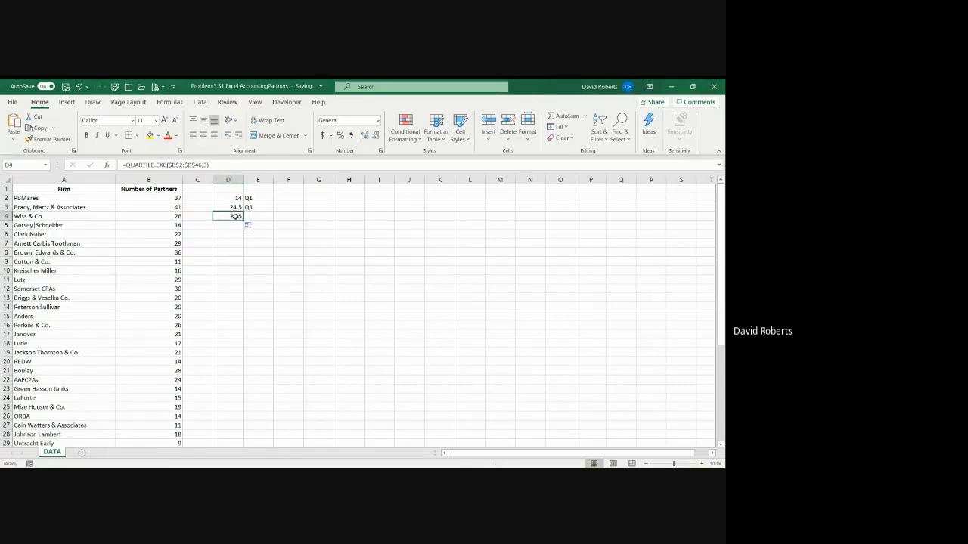
click(209, 165)
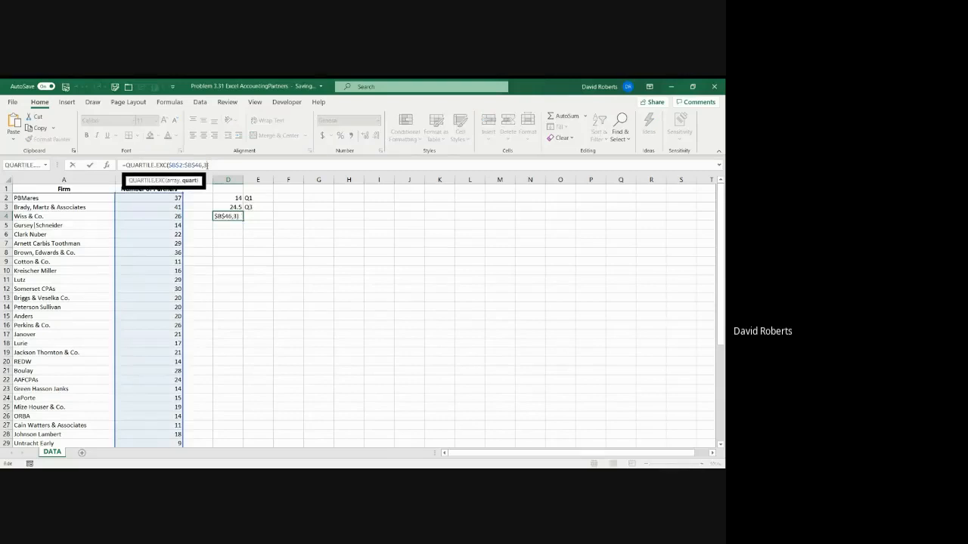
key(BackSpace)
text(2)
key(Return)
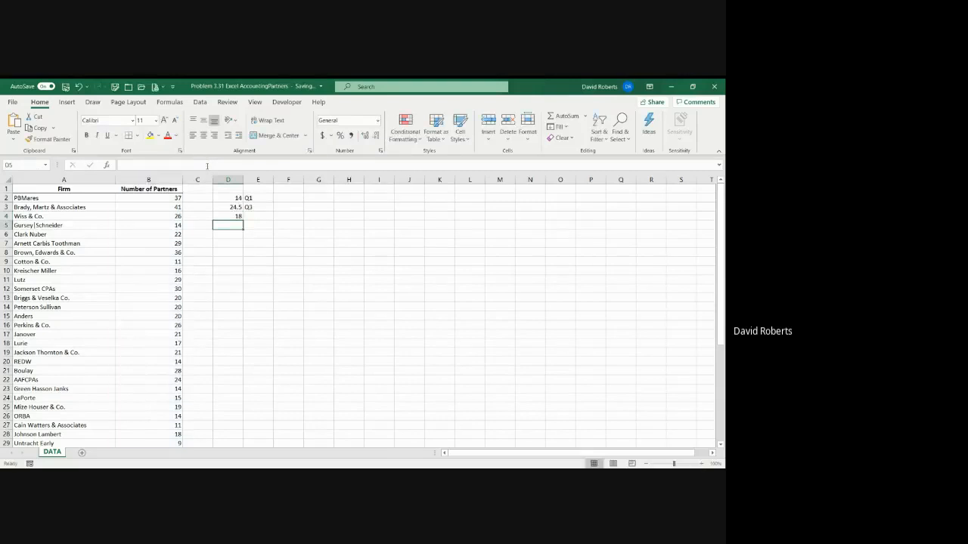
Label the second-quartile result by entering Q2 = median in cell E4
click(253, 217)
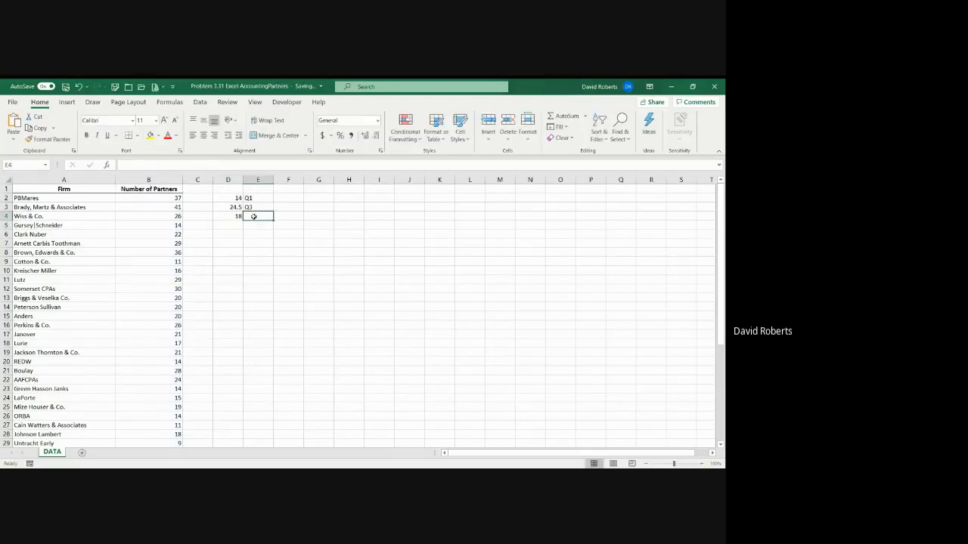
text(Q2)
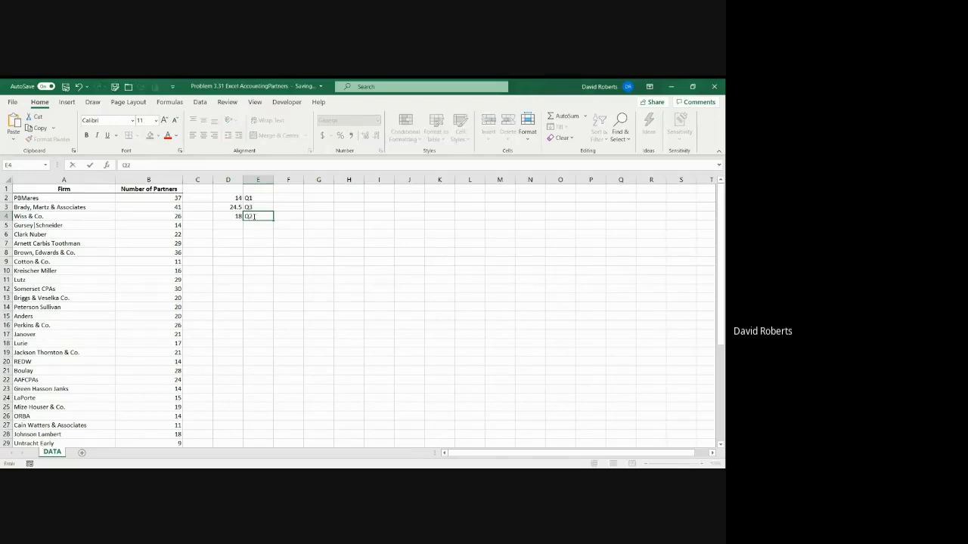
text( - median)
key(Return)
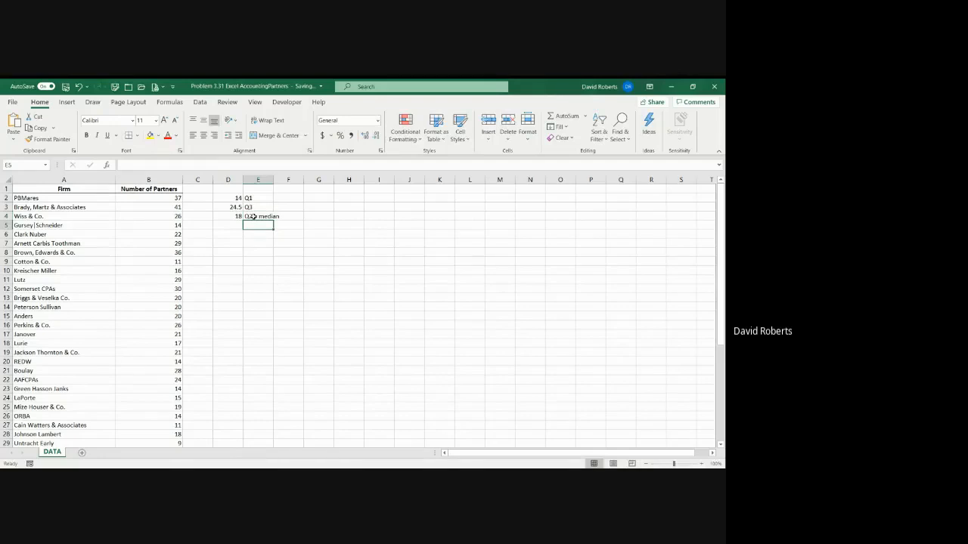
Fill the quartile formula from D4 down to D6 and set D5's quart argument to 0
click(237, 217)
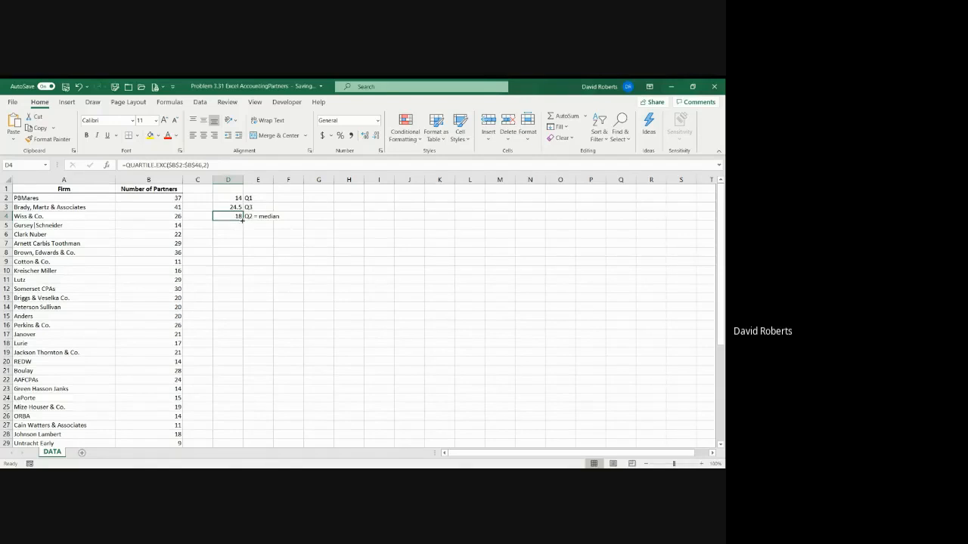
drag(243, 220, 241, 239)
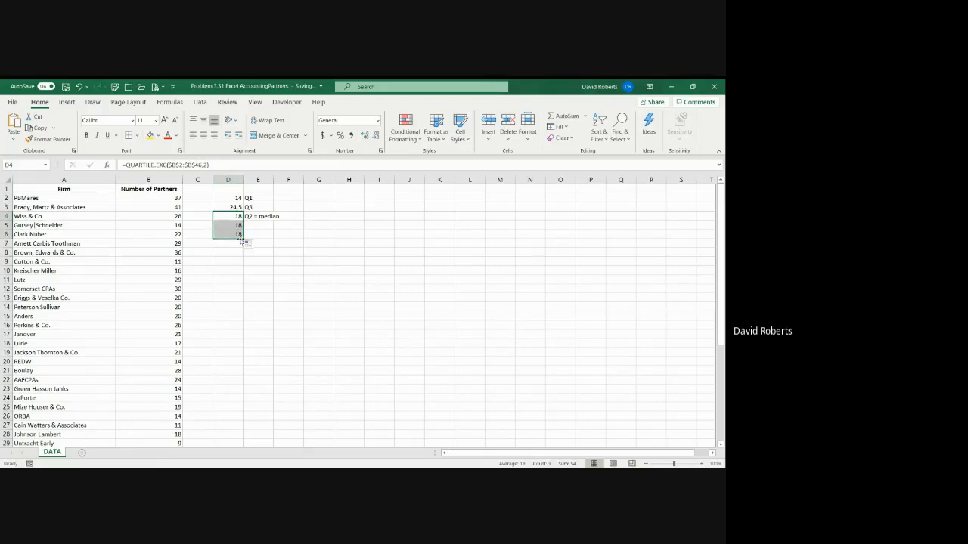
click(236, 224)
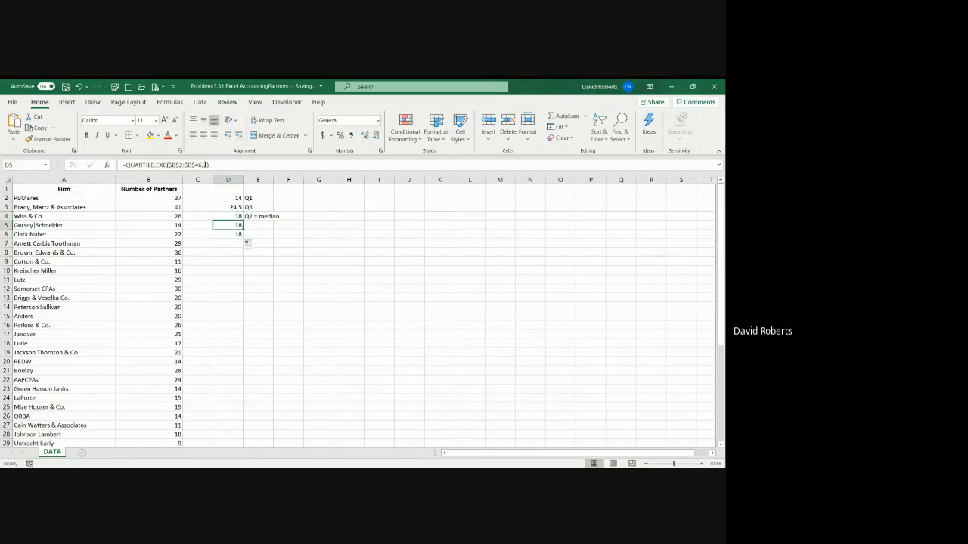
double_click(205, 165)
text(2)
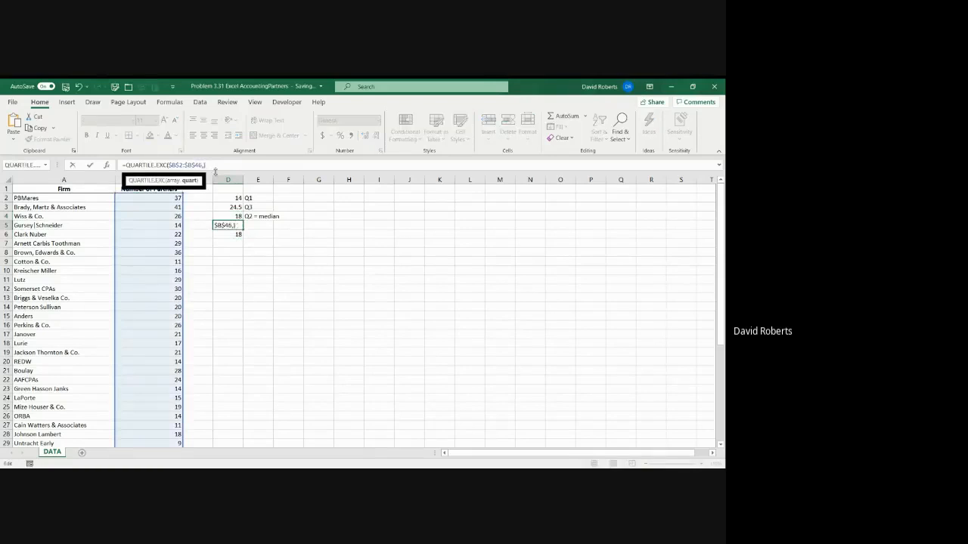
key(Return)
key(Up)
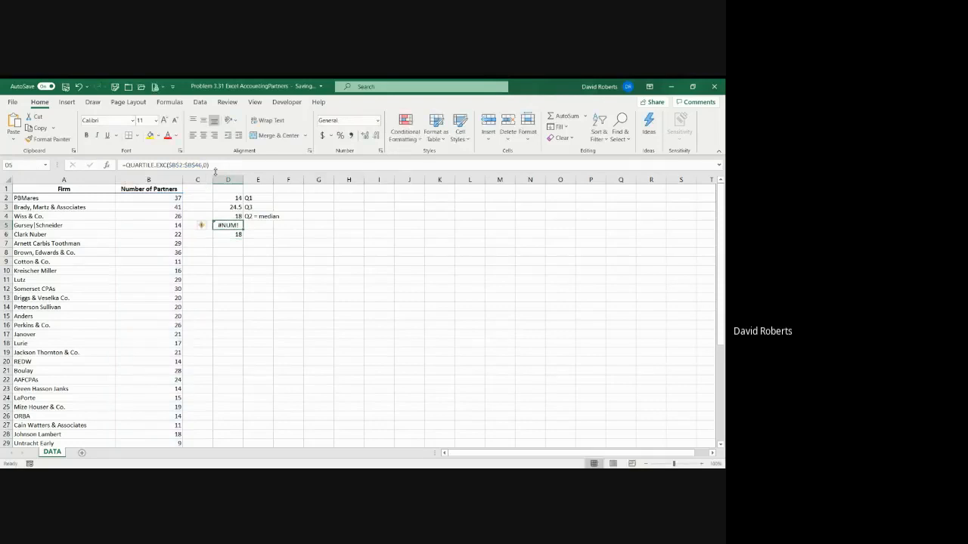
Examine the Quart argument's description in the function arguments of D5's QUARTILE.EXC formula
click(207, 164)
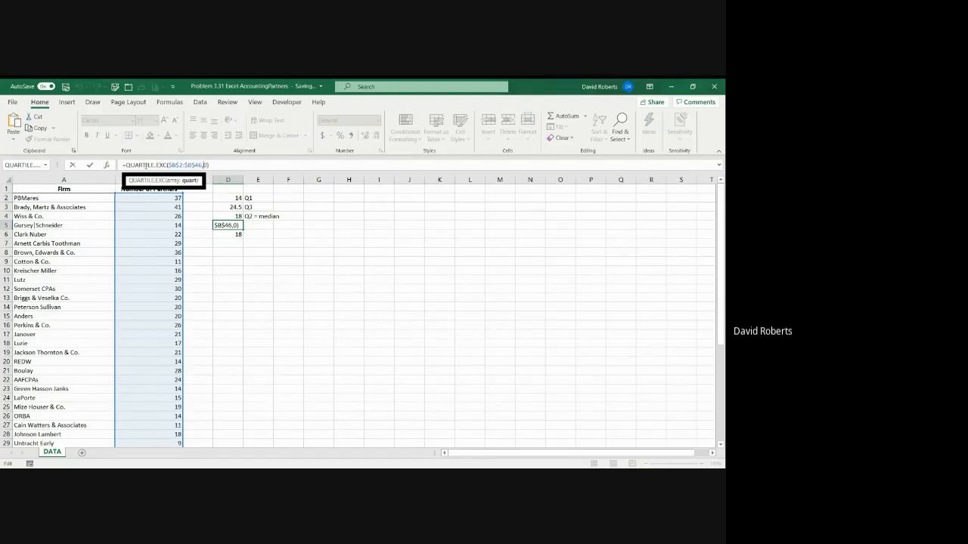
click(108, 165)
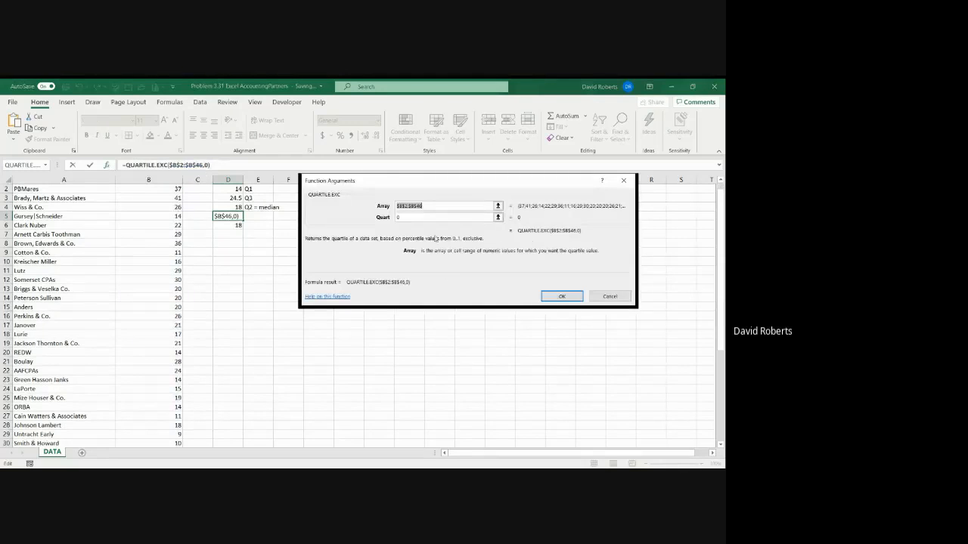
click(452, 220)
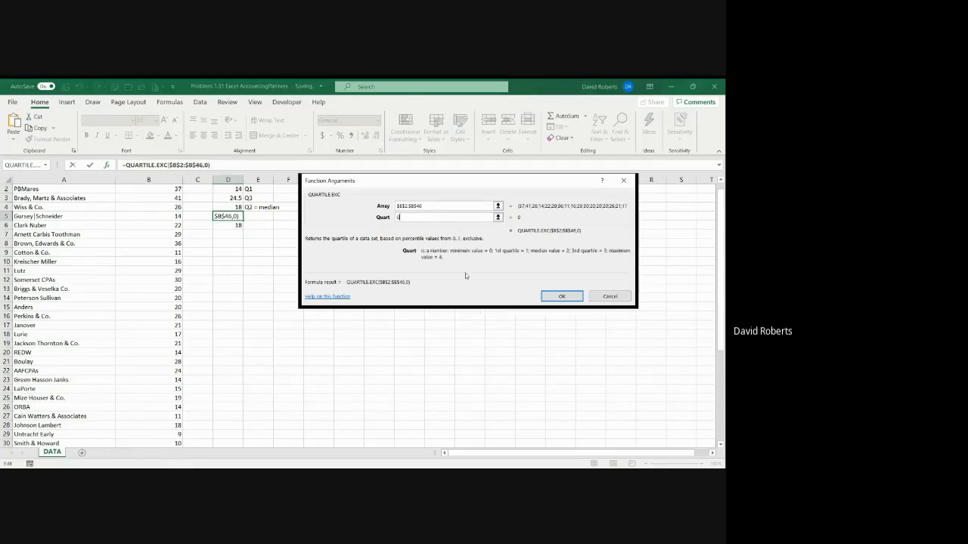
click(562, 296)
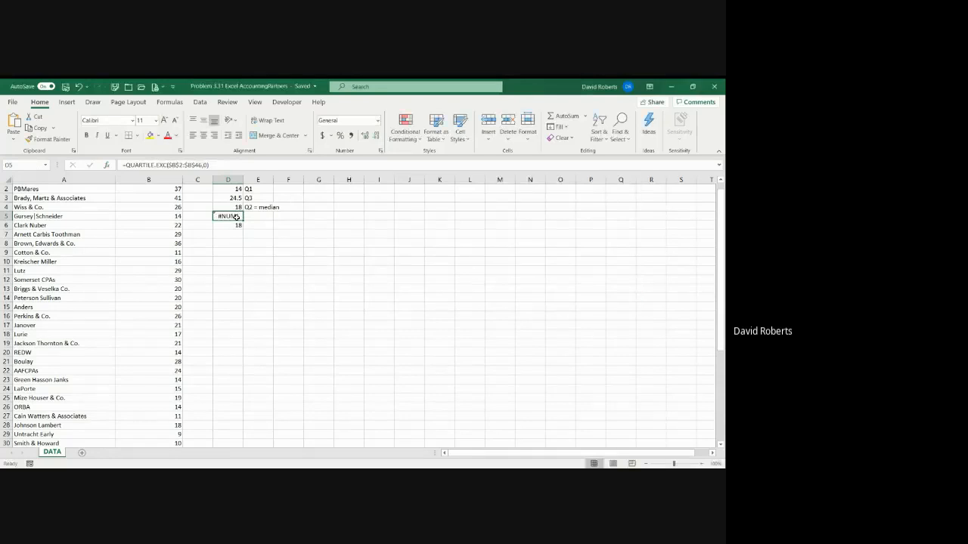
Clear the copied quartile formulas from cells D5 and D6
key(Delete)
key(Down)
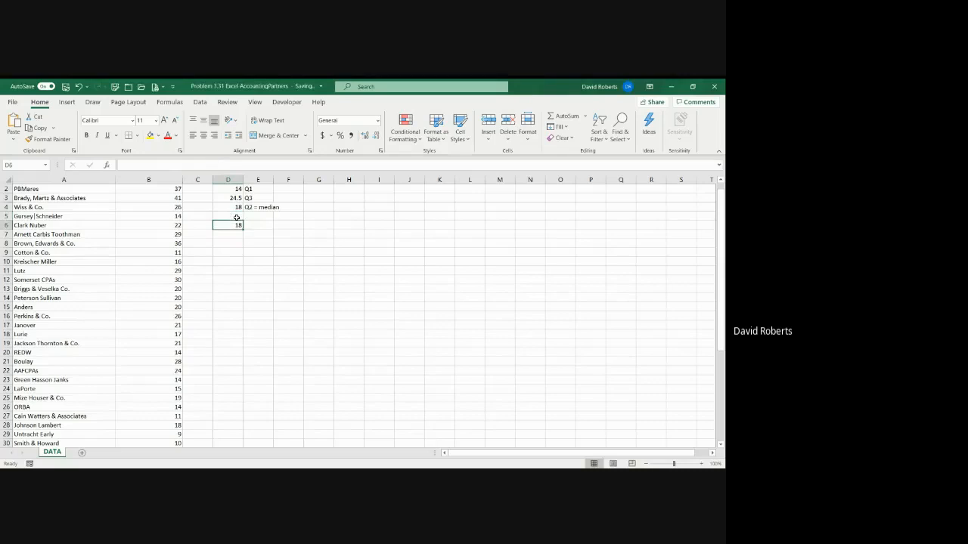
key(Delete)
Start a formula in D5 with =min and insert the MIN function from the Statistical category
click(237, 218)
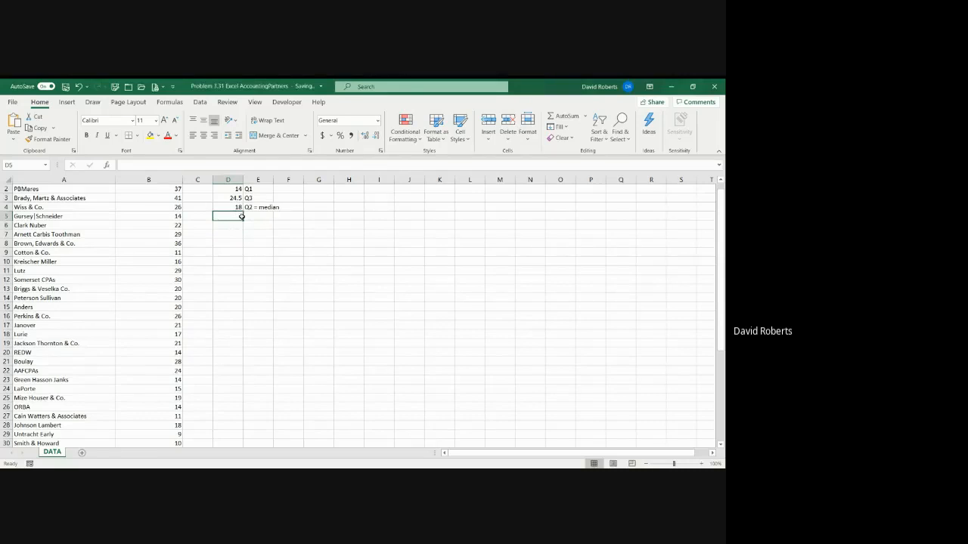
text(=mion)
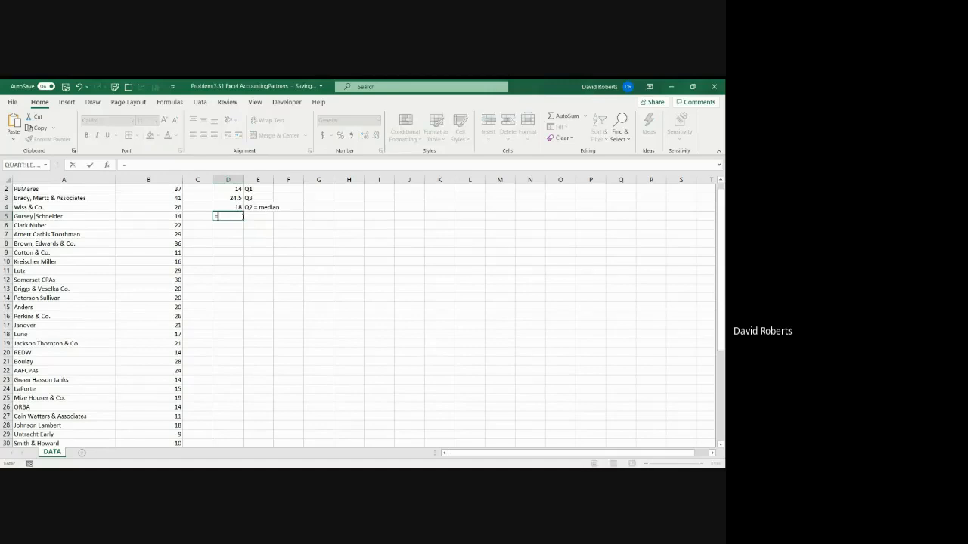
key(BackSpace)
key(BackSpace)
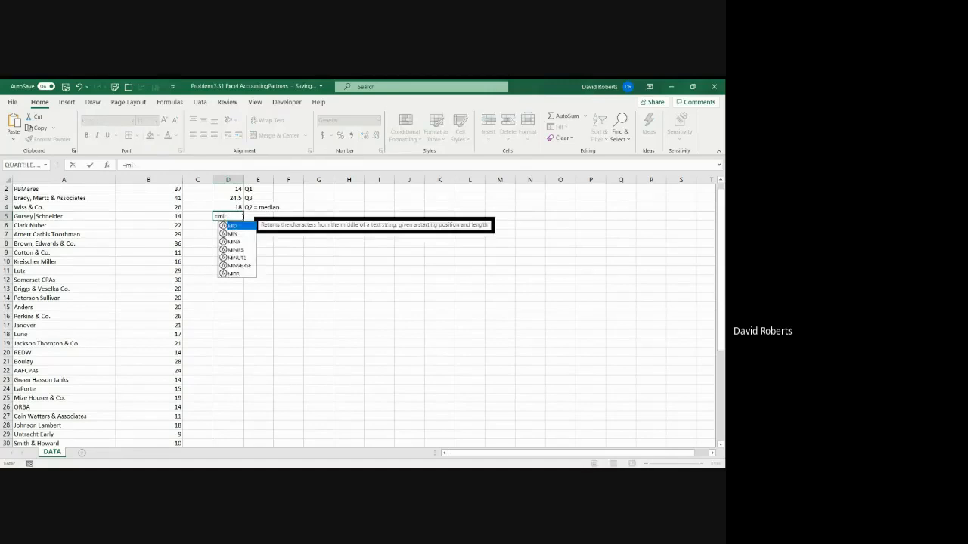
text(n)
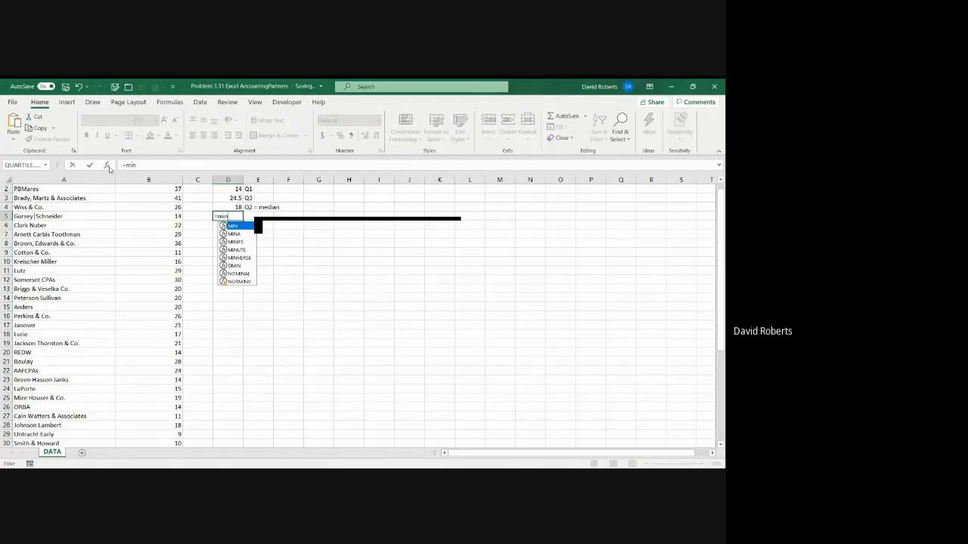
key(shift+F3)
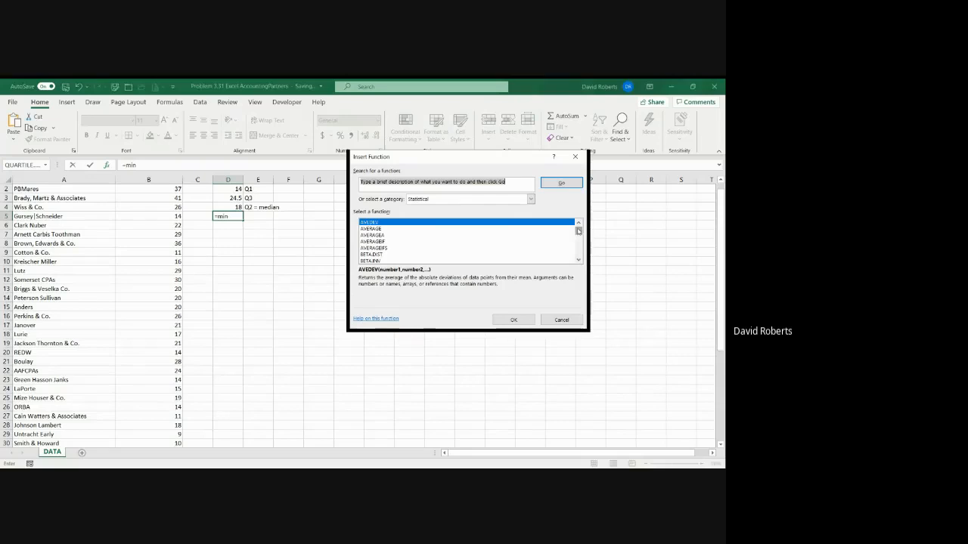
drag(579, 227, 579, 242)
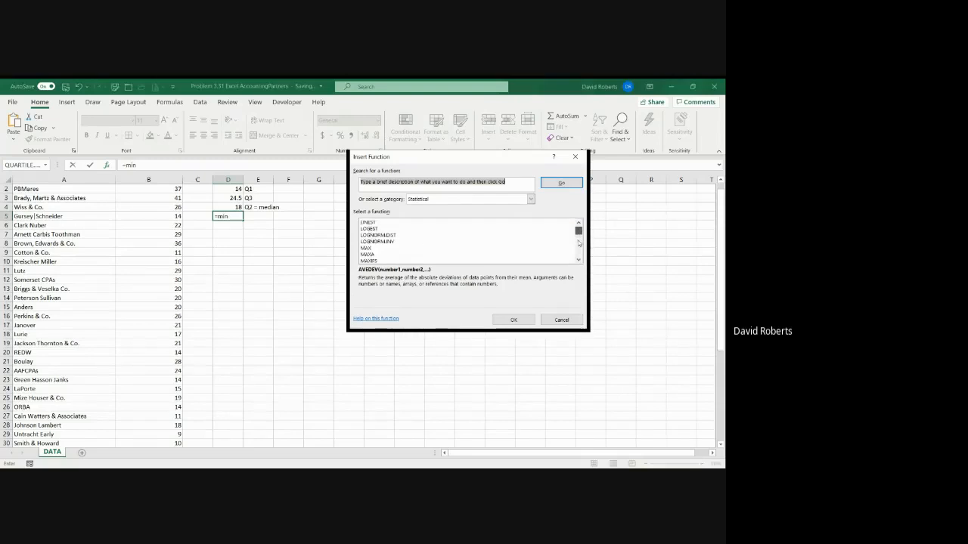
click(579, 261)
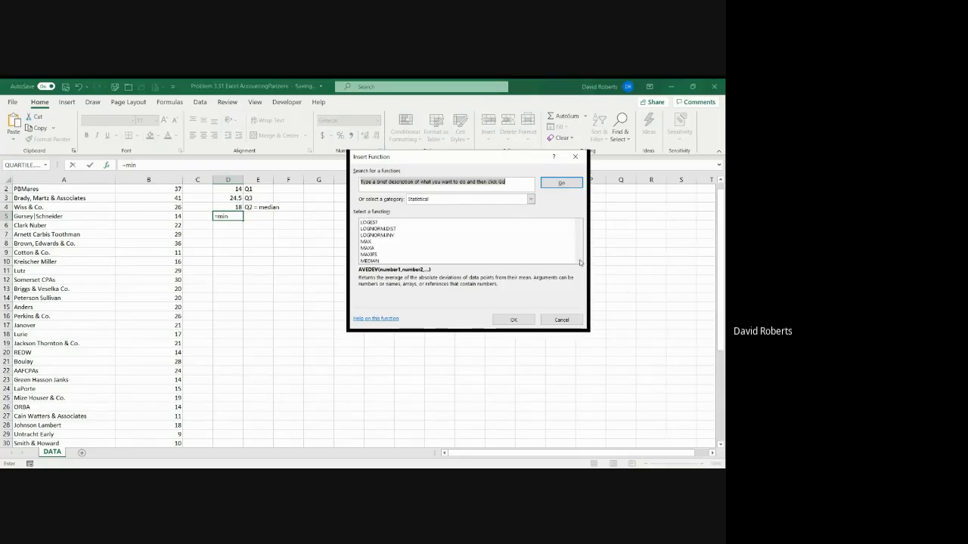
click(578, 261)
click(578, 261)
click(579, 261)
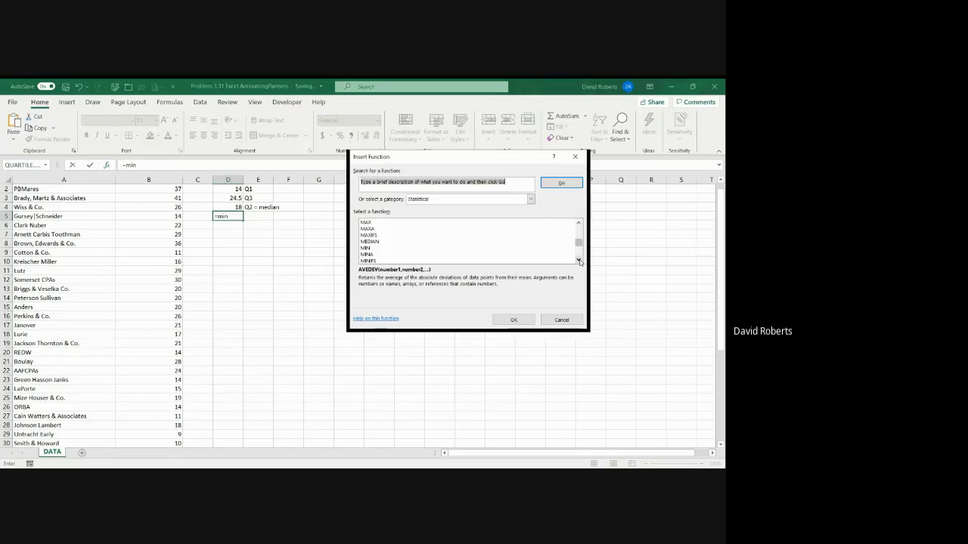
click(365, 249)
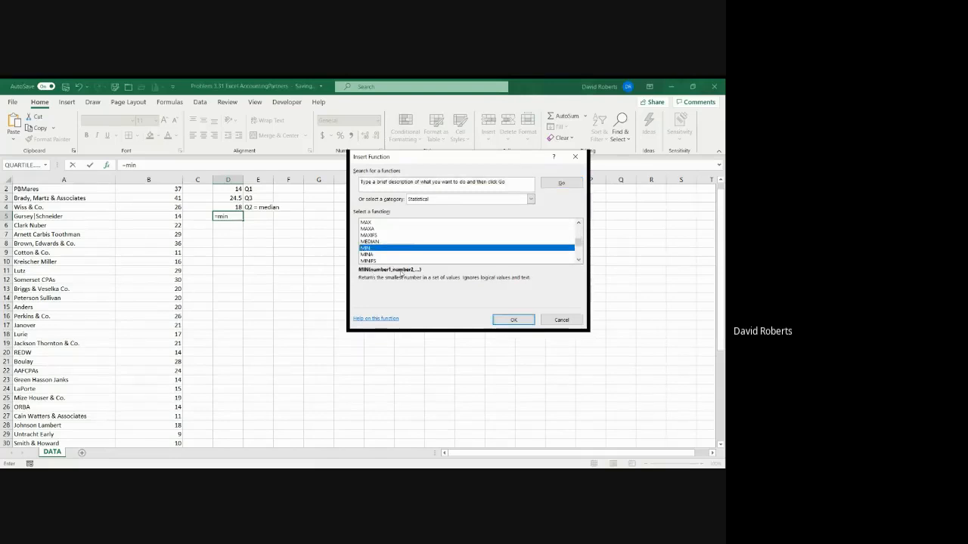
click(521, 325)
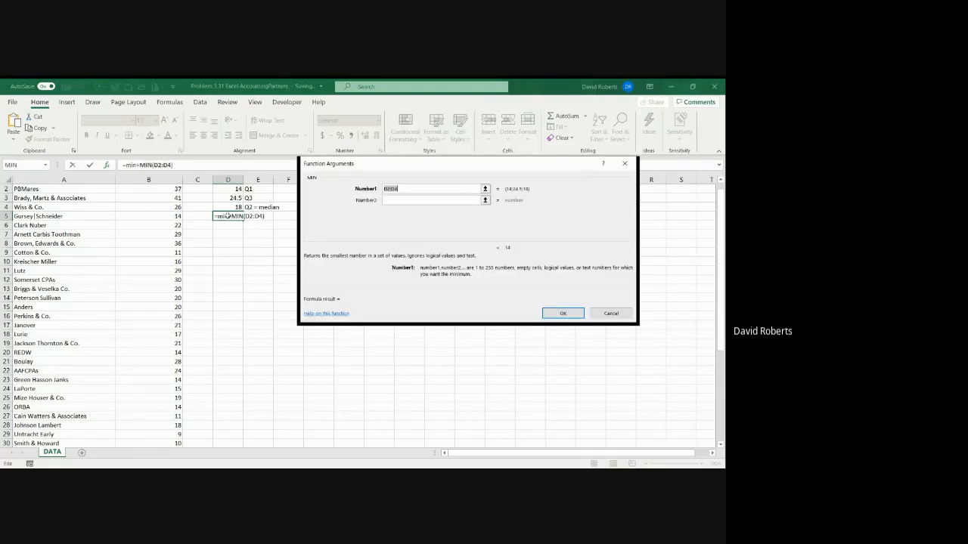
Set the MIN function's Number1 argument to the partner counts in B2:B46
click(485, 189)
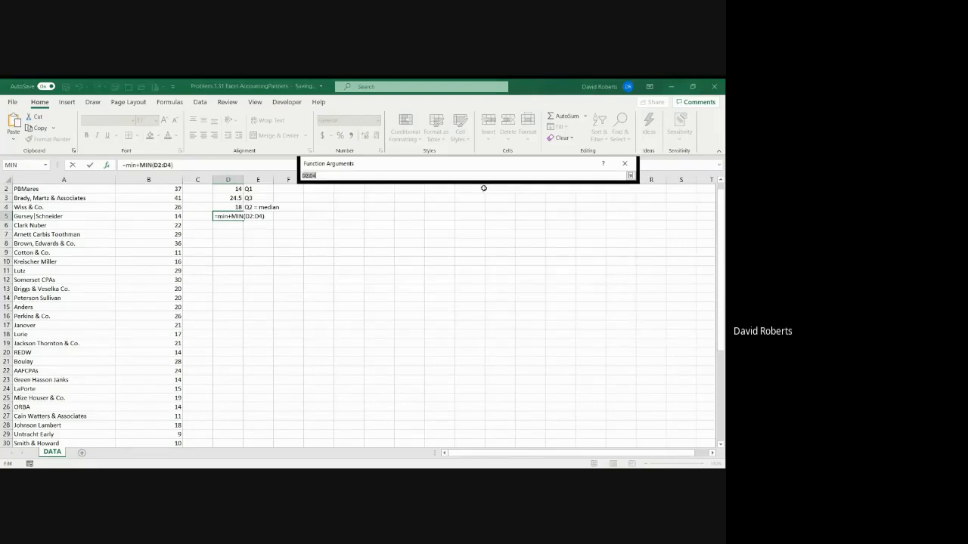
scroll(182, 209, up, 1)
click(176, 198)
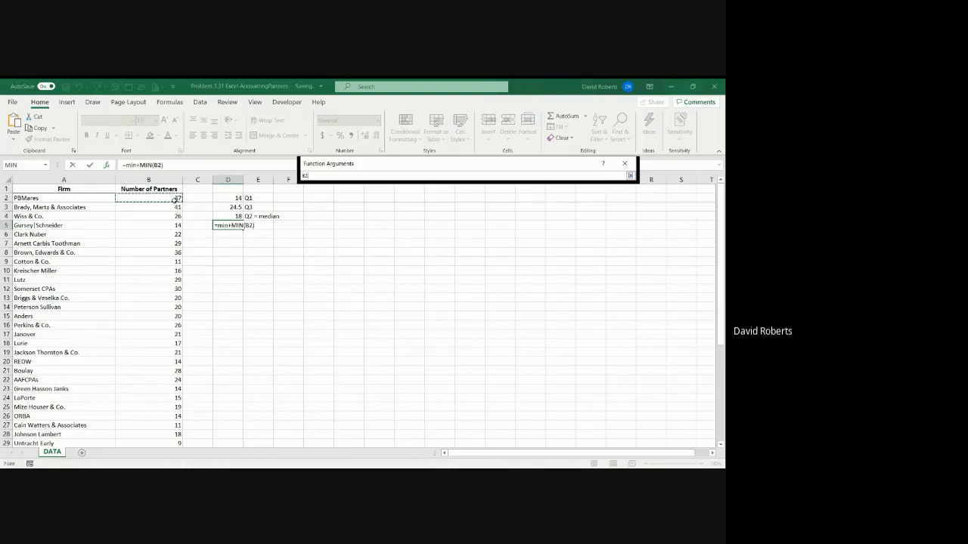
drag(175, 198, 176, 444)
click(630, 175)
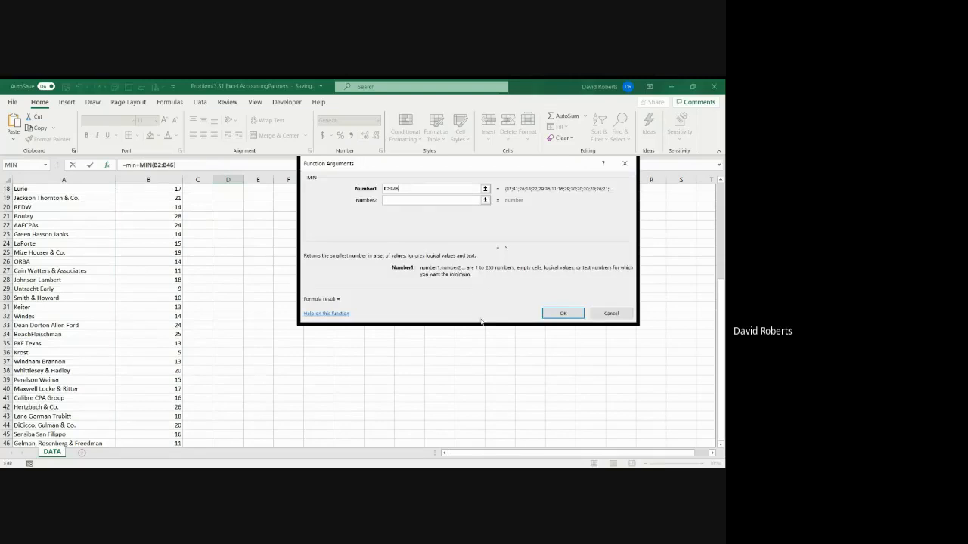
click(564, 315)
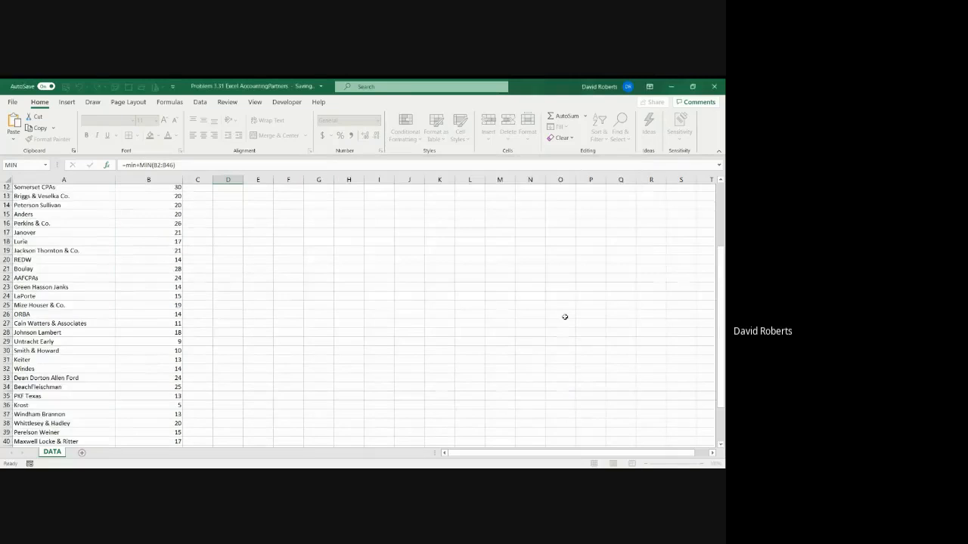
Remove the redundant min+ from D5's formula so it reads =MIN(B2:B46)
click(139, 165)
text(+)
key(BackSpace)
key(BackSpace)
key(BackSpace)
key(BackSpace)
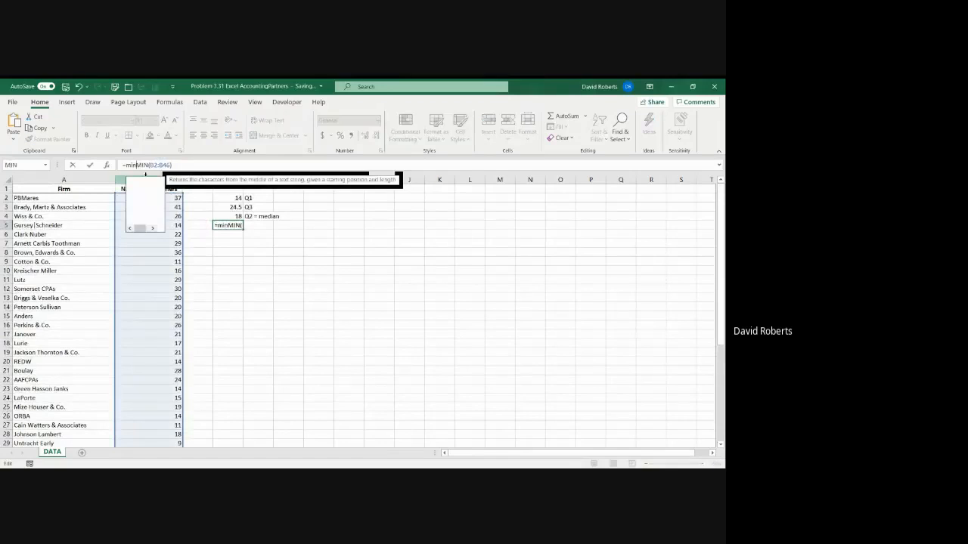
key(Return)
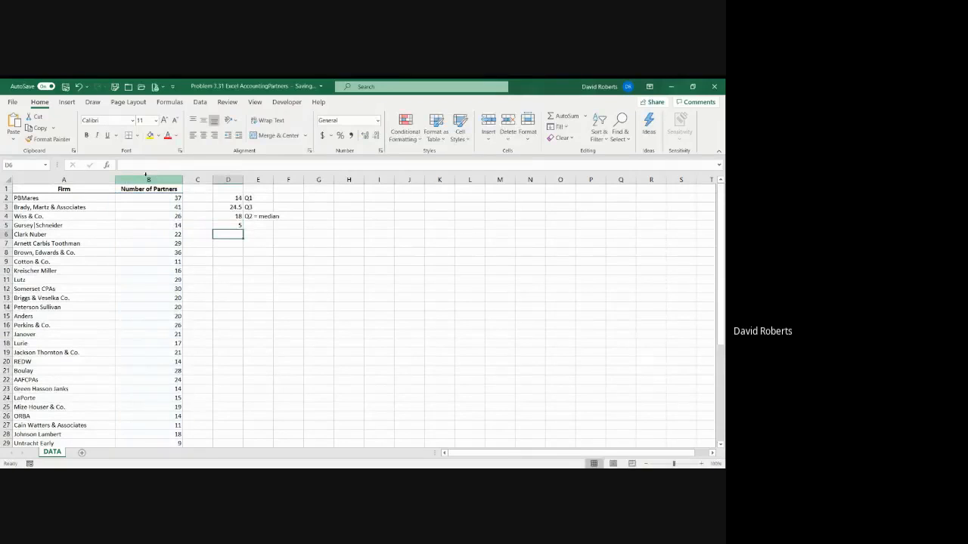
Label the minimum result by entering Min in cell E5
click(263, 225)
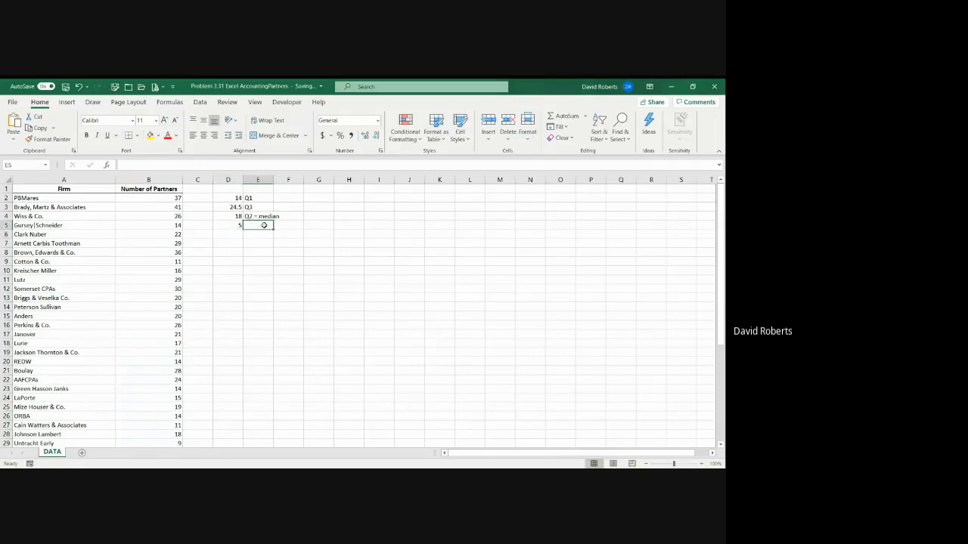
text(Min)
key(Return)
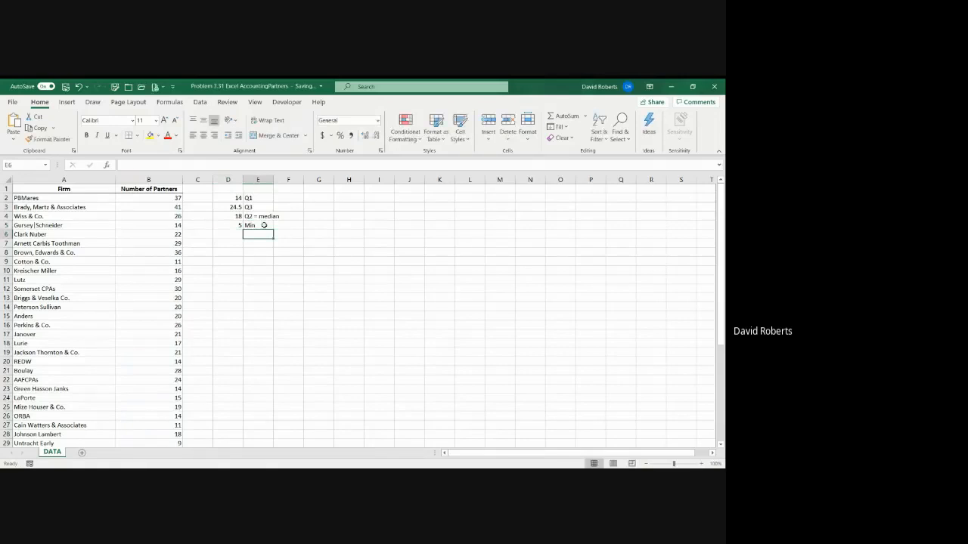
Insert the MAX function from the Statistical category into cell D6
click(264, 225)
key(Left)
key(Down)
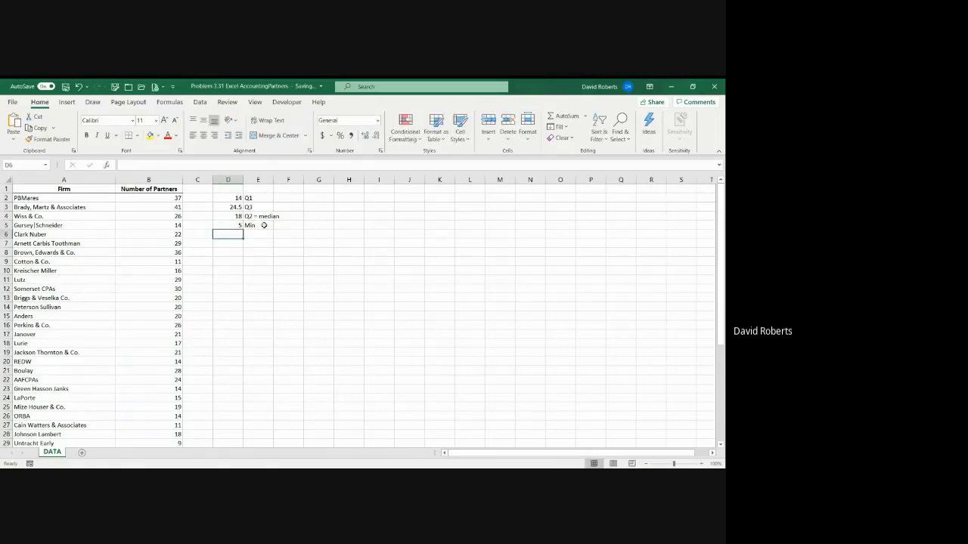
click(106, 165)
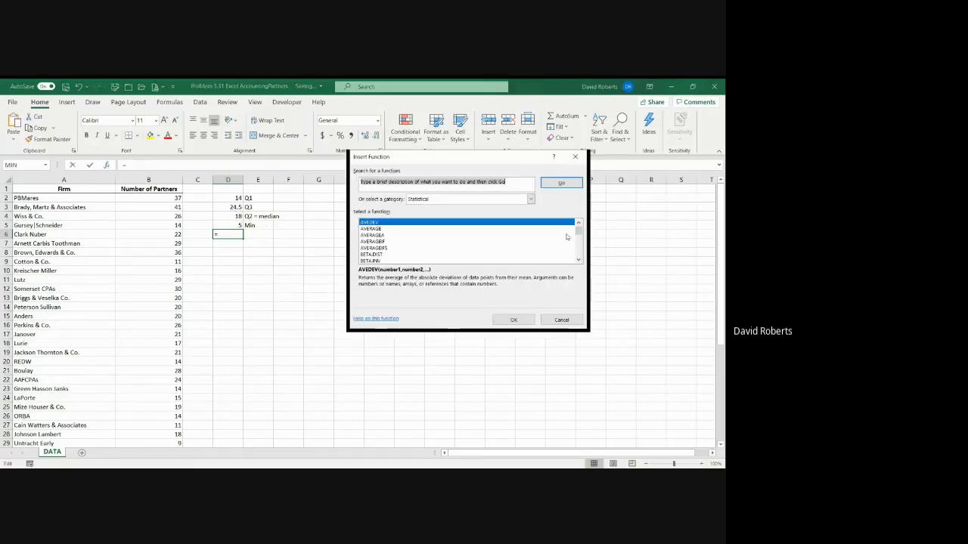
scroll(580, 238, down, 15)
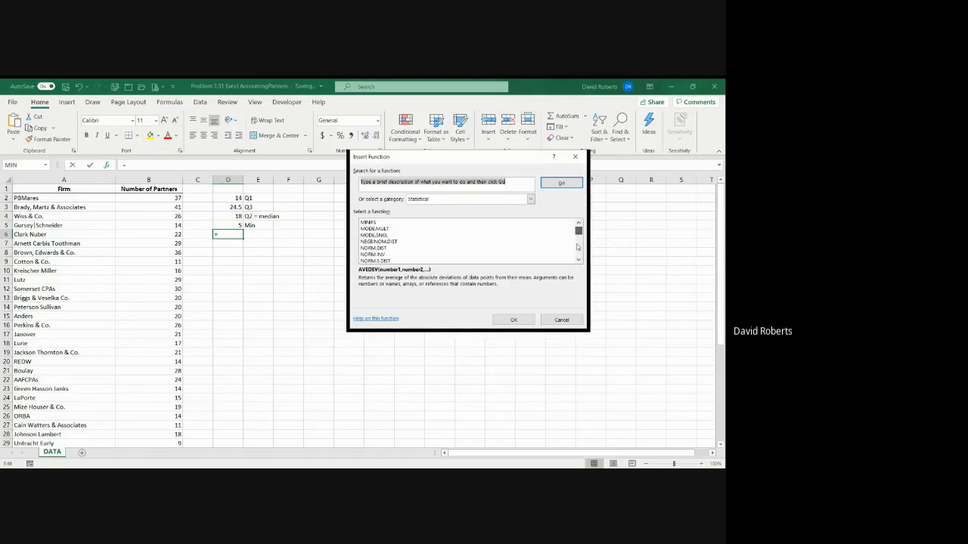
scroll(581, 226, up, 2)
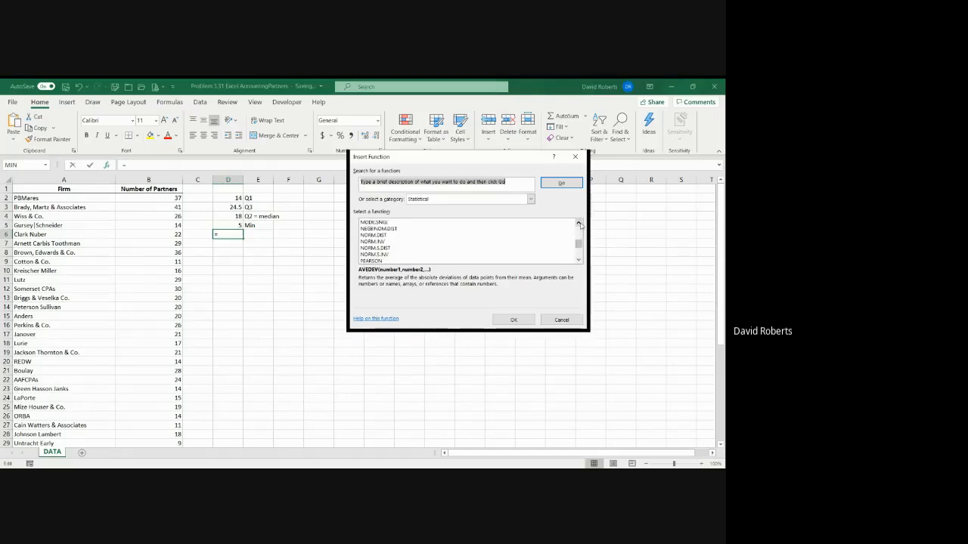
scroll(580, 226, up, 2)
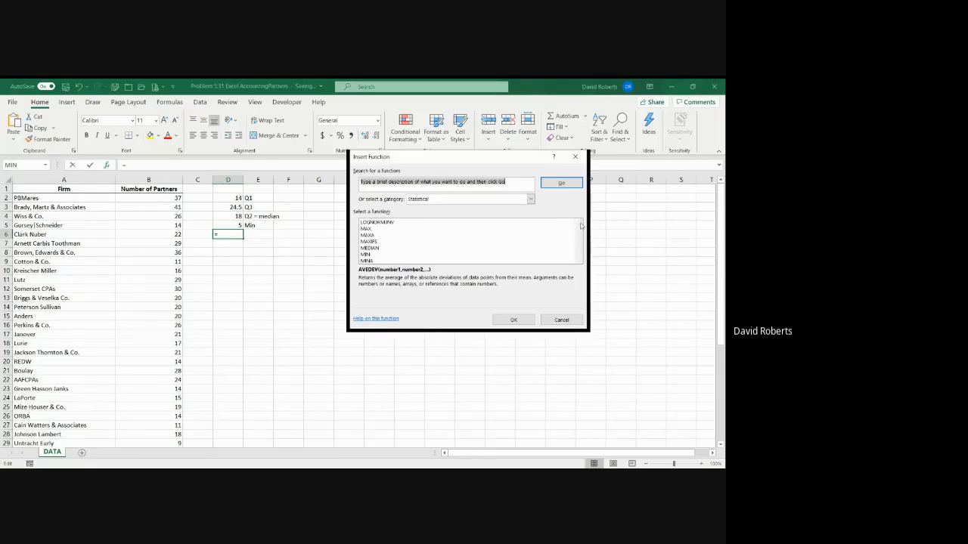
click(512, 229)
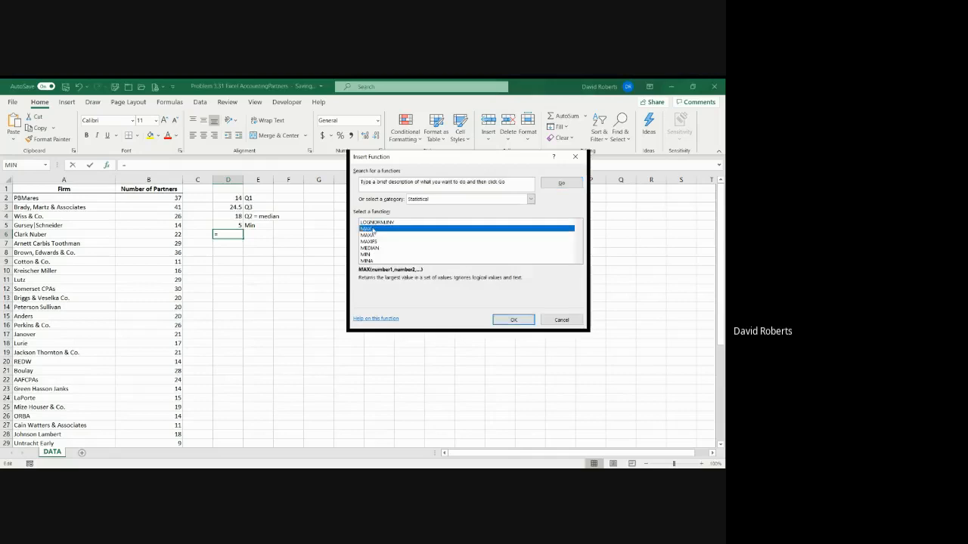
click(512, 320)
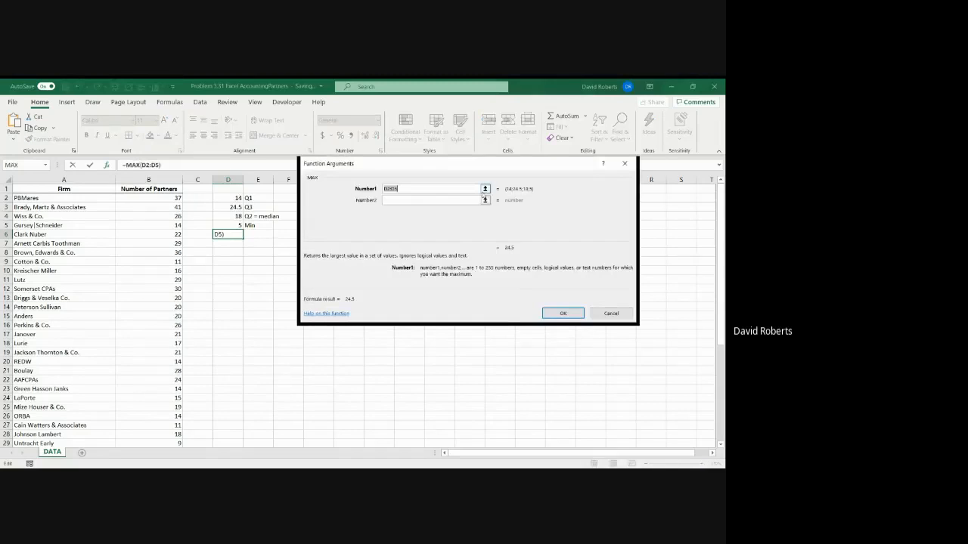
Set the MAX function's Number1 argument to the partner counts in B2:B46 and complete the formula
click(483, 190)
click(172, 198)
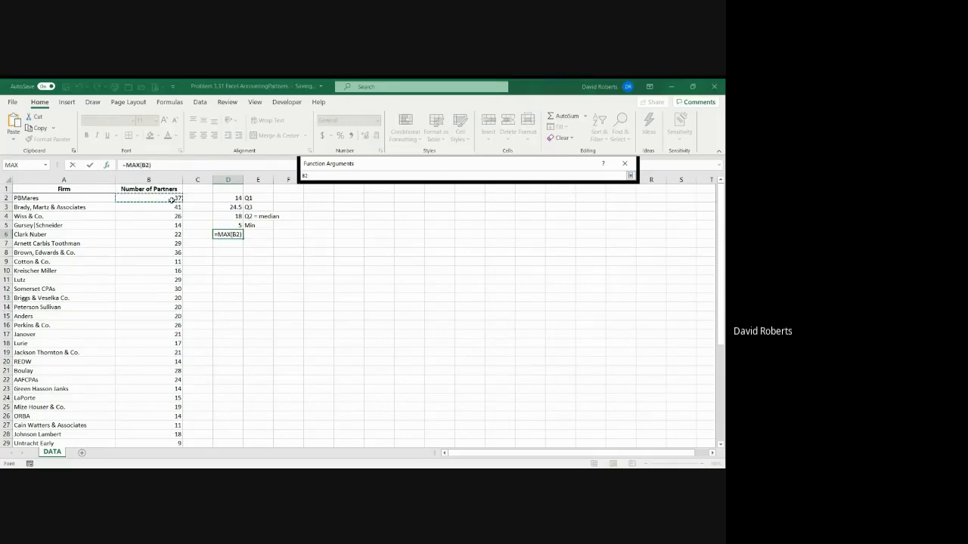
key(ctrl+shift+Down)
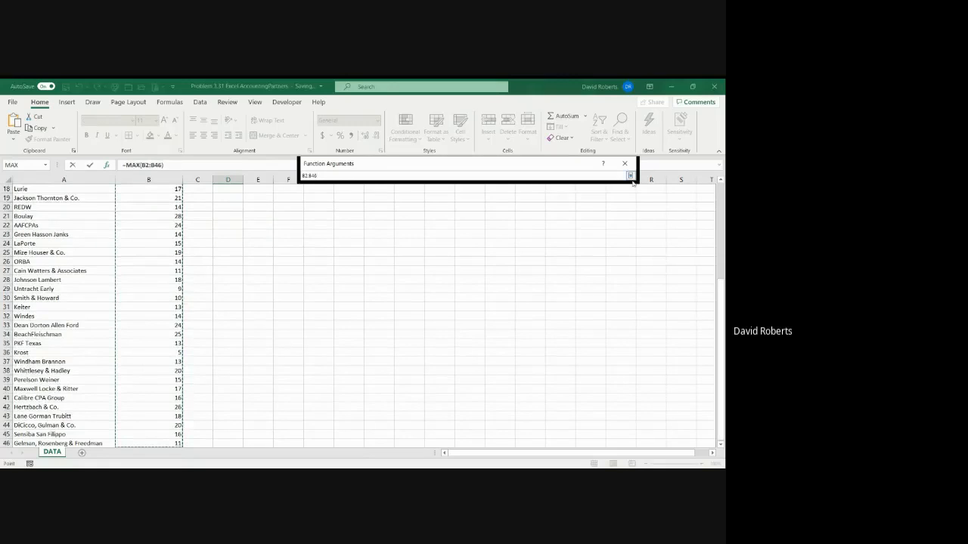
click(630, 177)
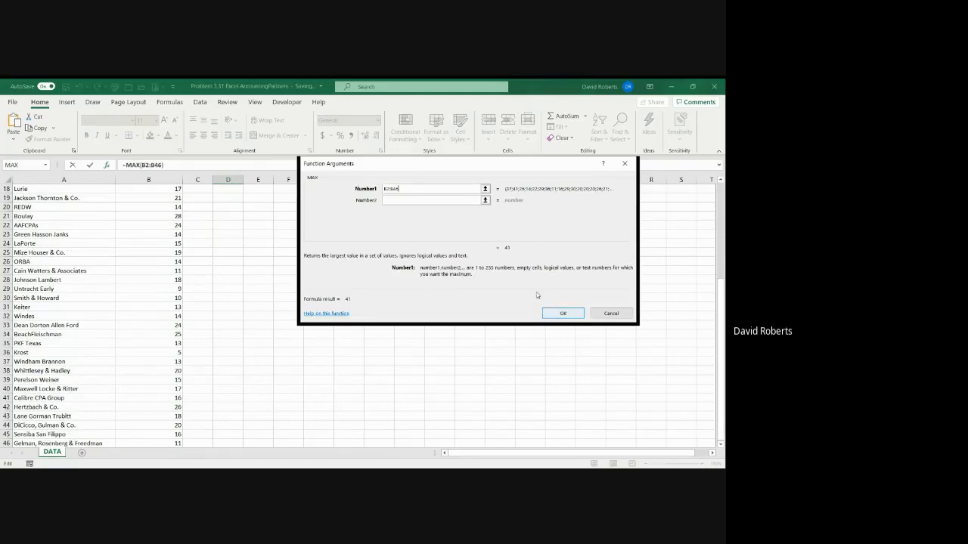
click(569, 316)
Label the maximum result by entering Max in cell E6
scroll(281, 320, up, 6)
click(262, 236)
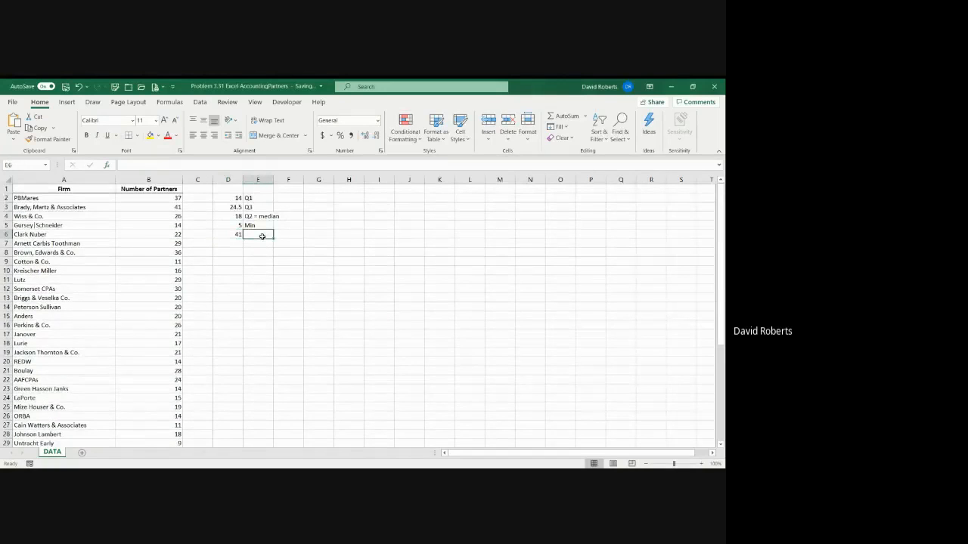
text(Max)
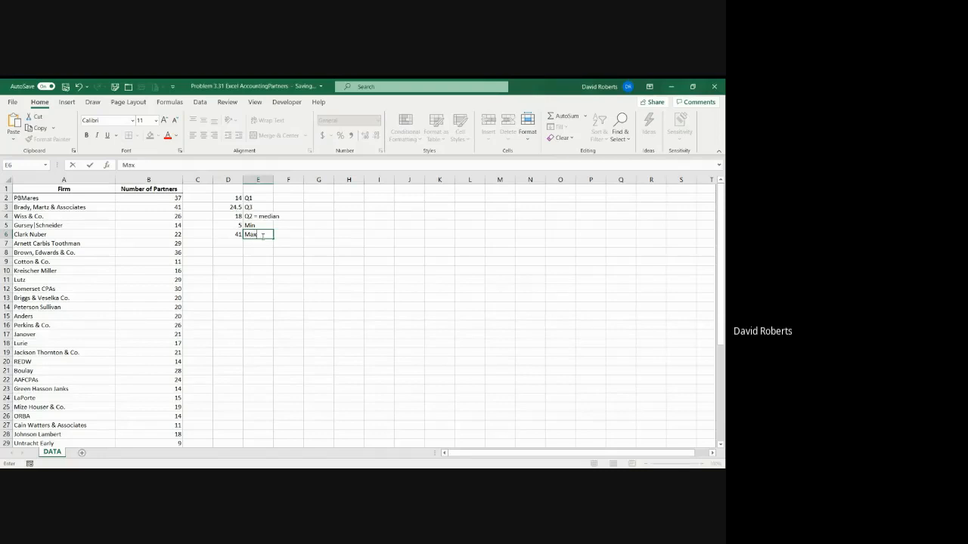
key(Right)
key(Right)
Enter the heading Five Number Summary in cell G2
key(Up)
key(Up)
key(Up)
key(Up)
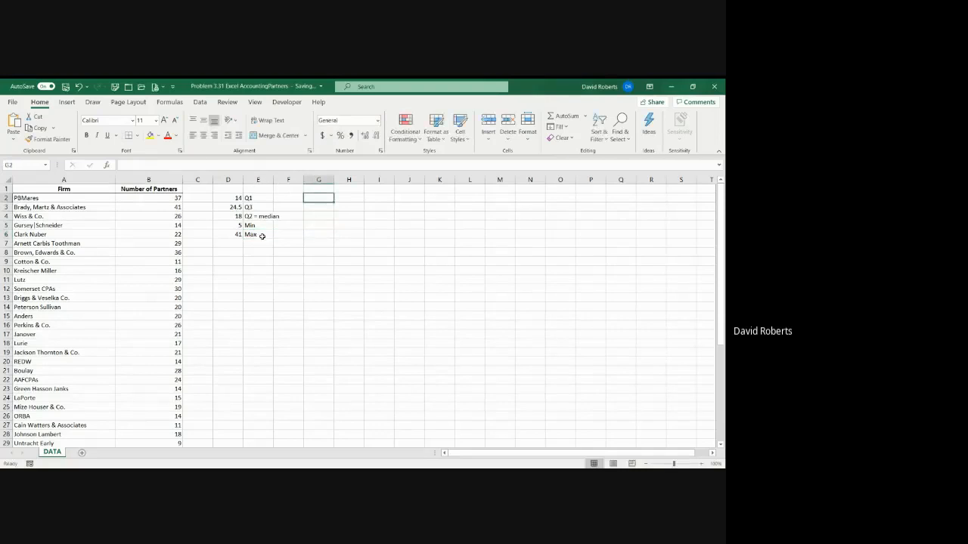
text(Five)
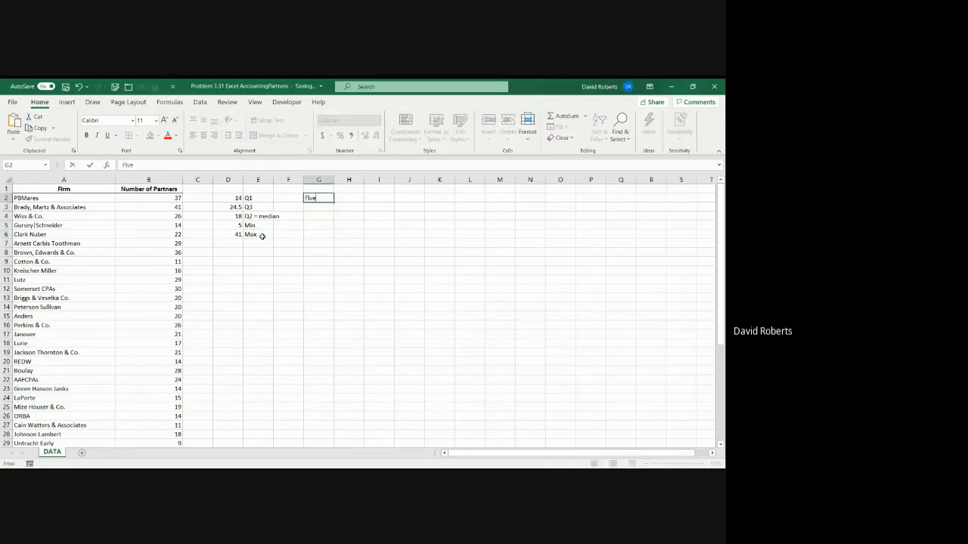
text( Number Summary)
key(Return)
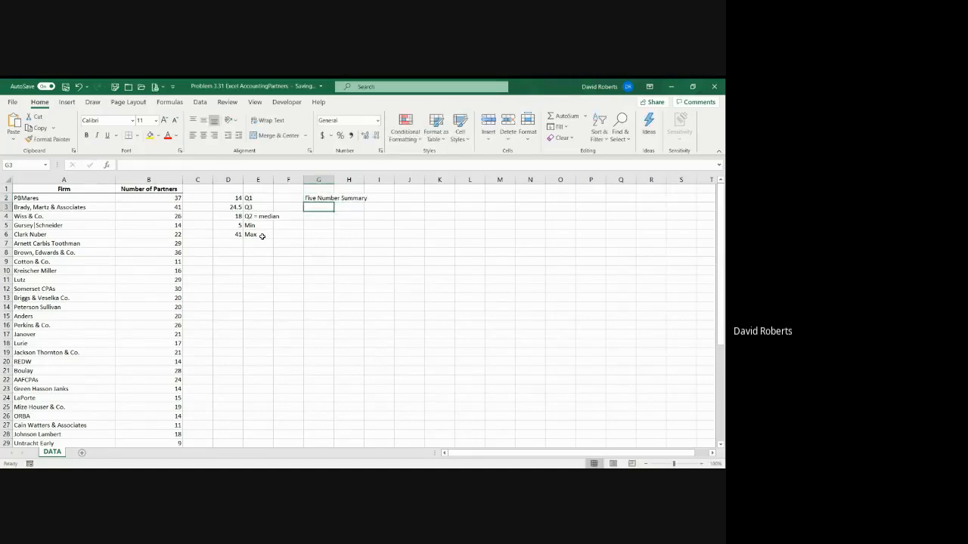
Fill the first two summary rows in G3:H4 with 5 labelled Min and 14 labelled Q1
text(5)
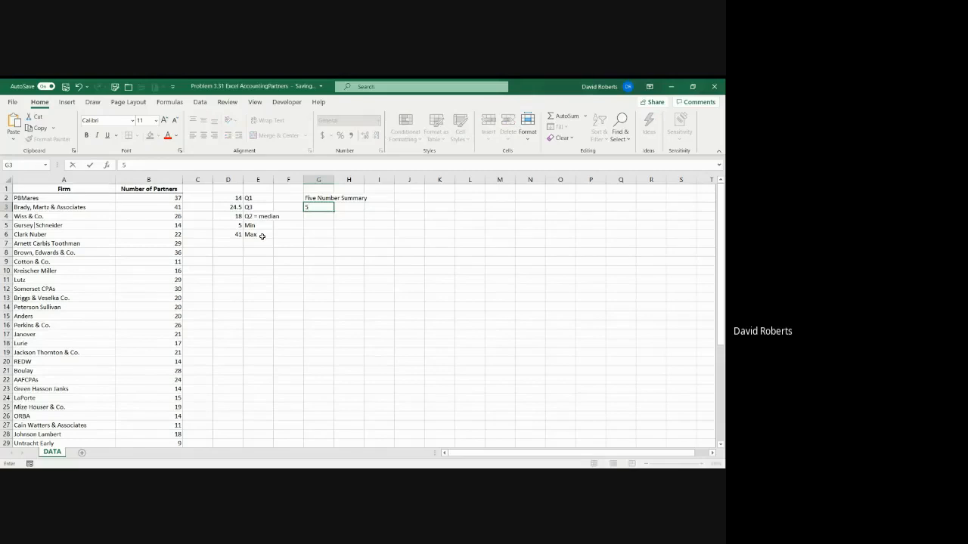
key(Tab)
text(Mi)
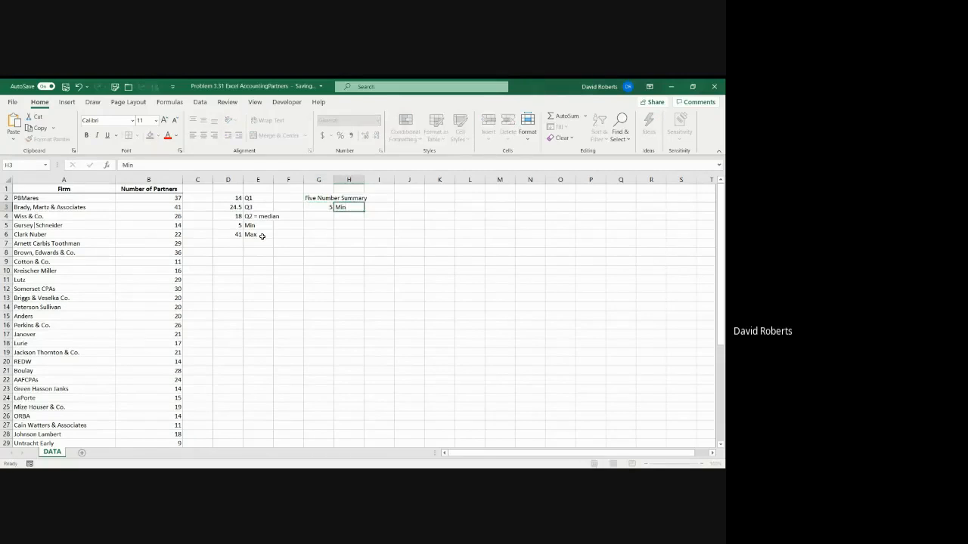
key(Return)
text(14)
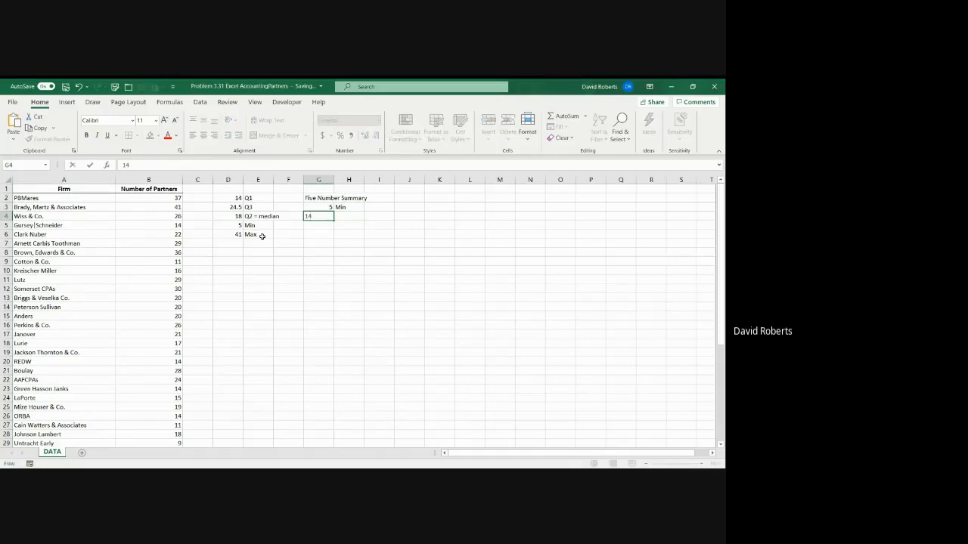
key(Tab)
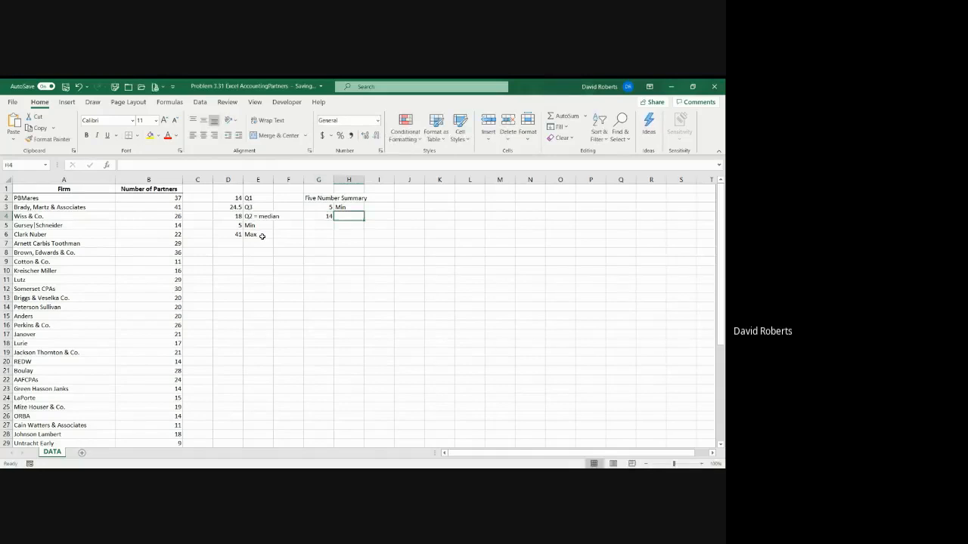
text(Q1)
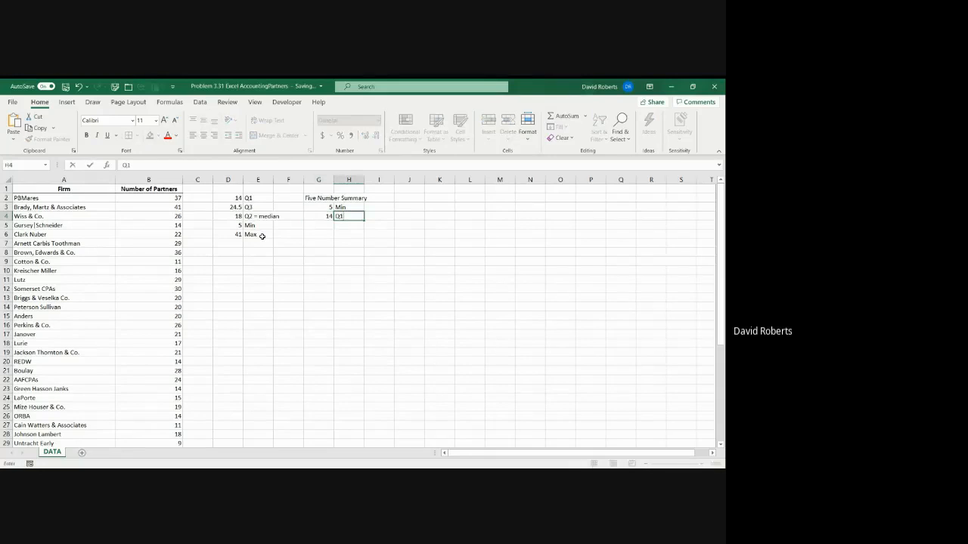
key(Return)
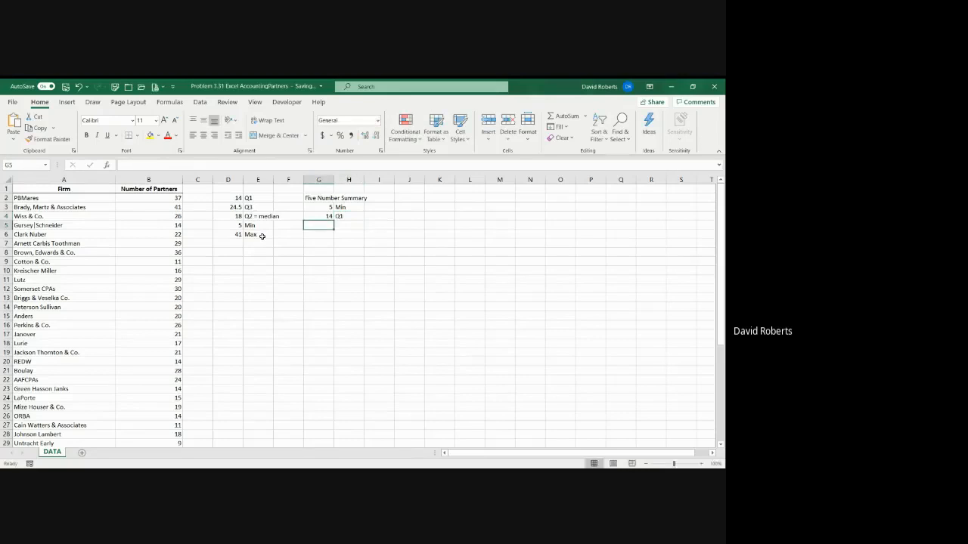
Add the next two summary rows in G5:H6 with 18 labelled Q2 and 24.5 labelled Q3
text(18)
key(Tab)
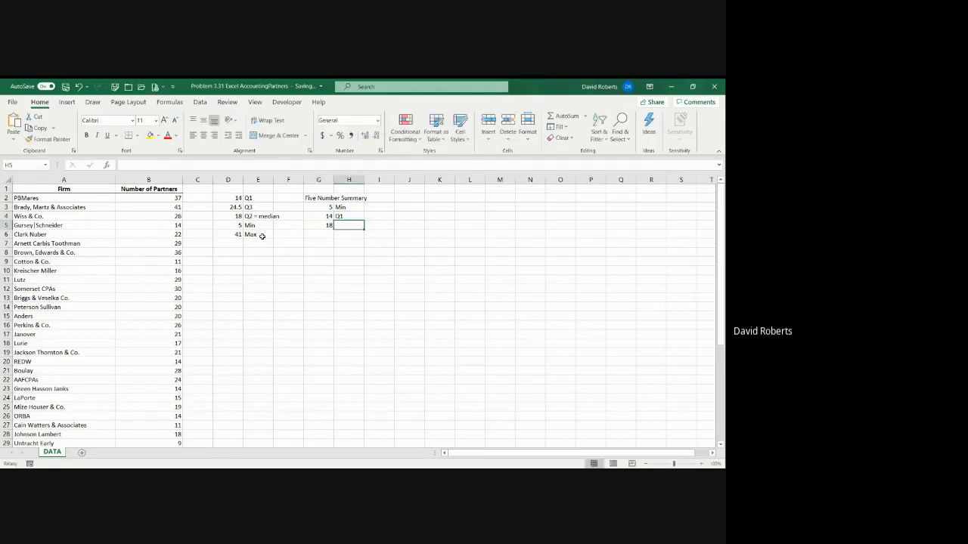
text(Q2)
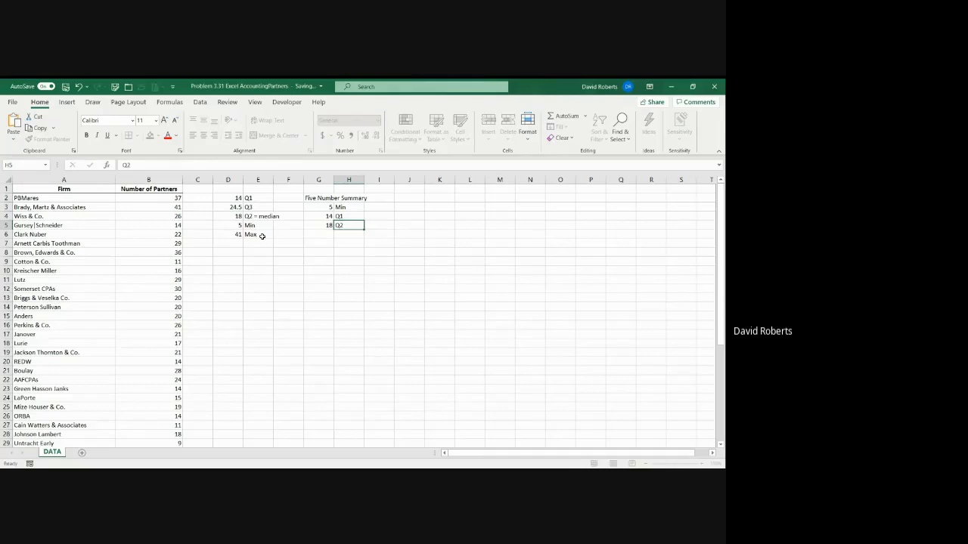
key(Return)
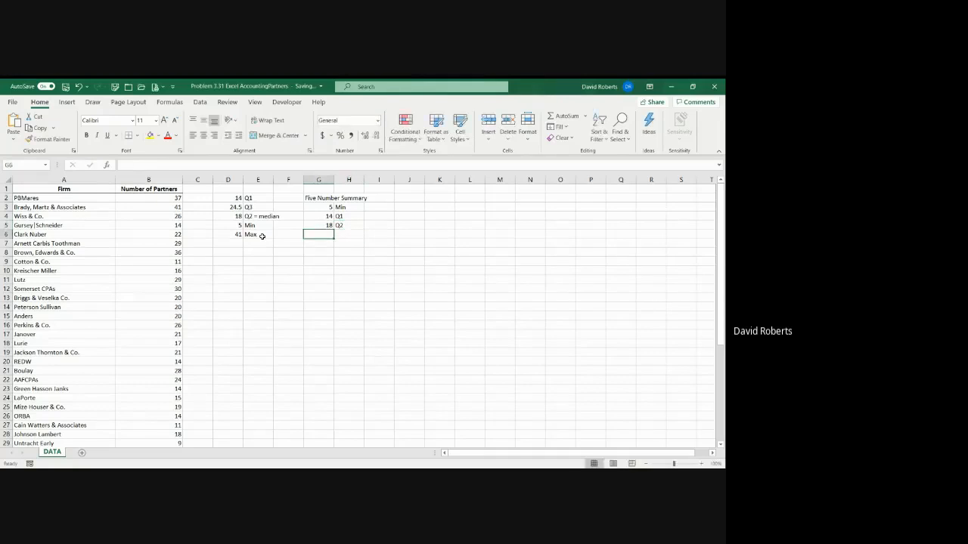
text(24.5)
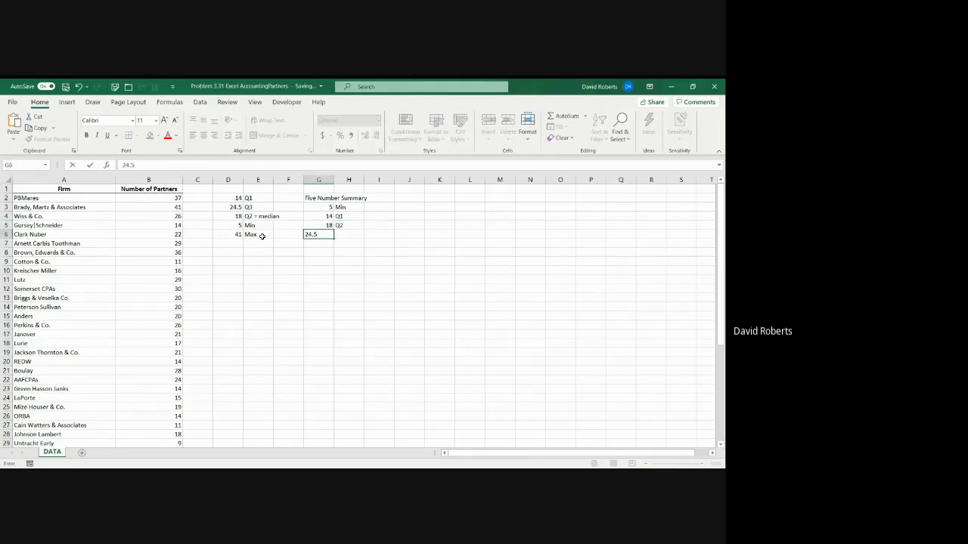
key(Tab)
text(Q3)
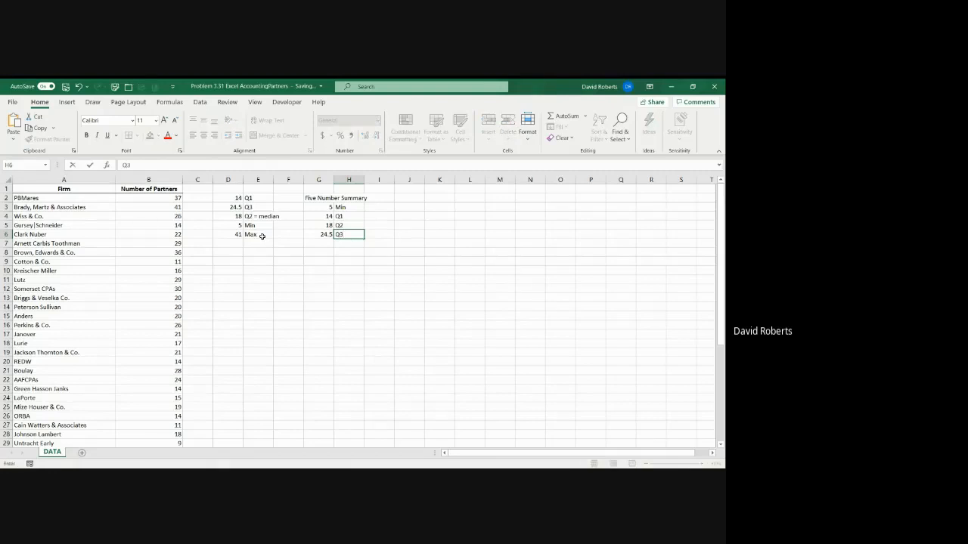
key(Return)
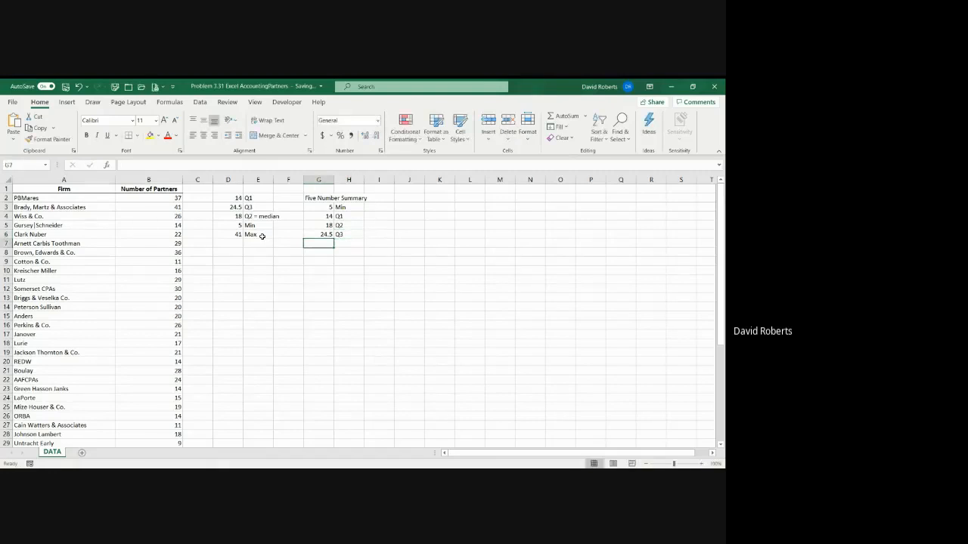
Complete the five number summary in row 7 with 41 in G7 and the label Max in H7
text(41)
key(Tab)
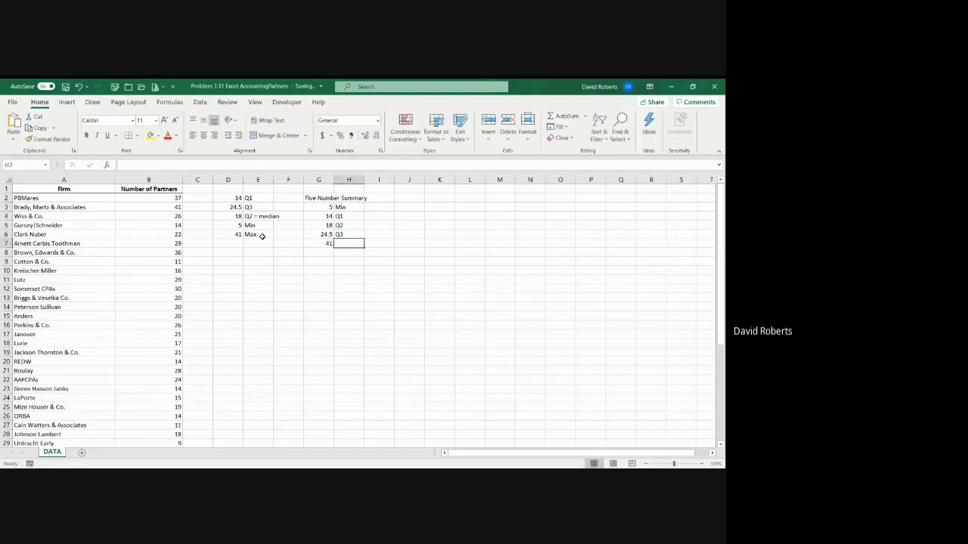
text(Max)
key(Return)
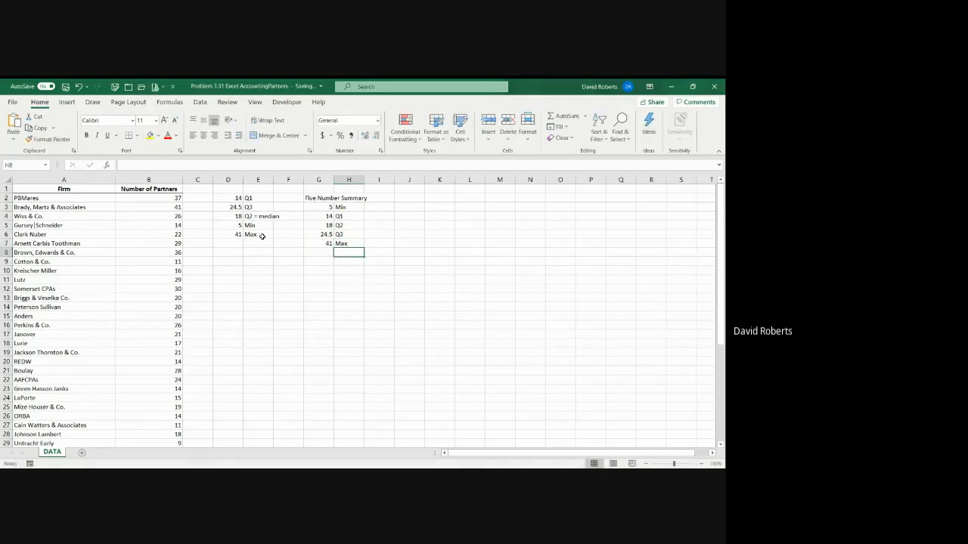
Enter the label IRQ in cell H9, below the five number summary
key(Left)
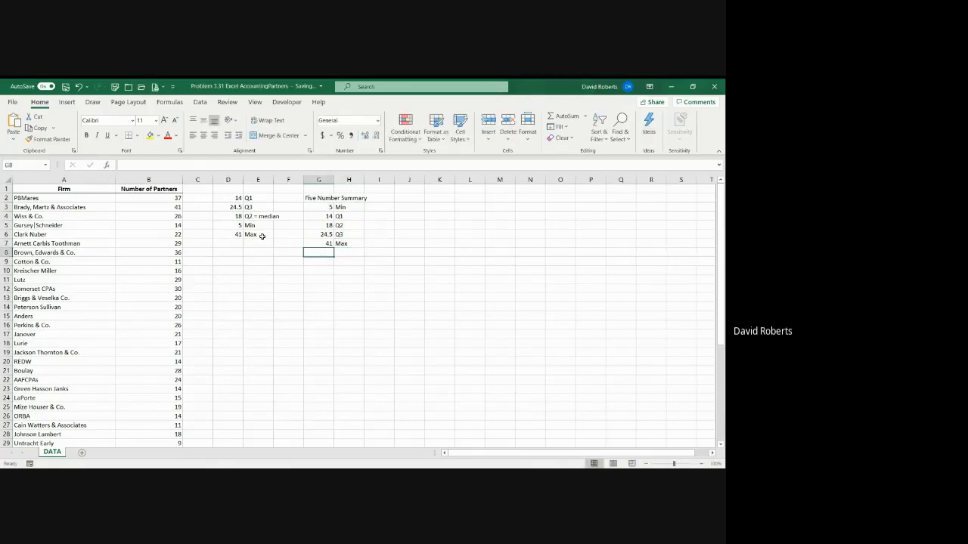
key(Down)
key(Left)
key(Left)
key(Left)
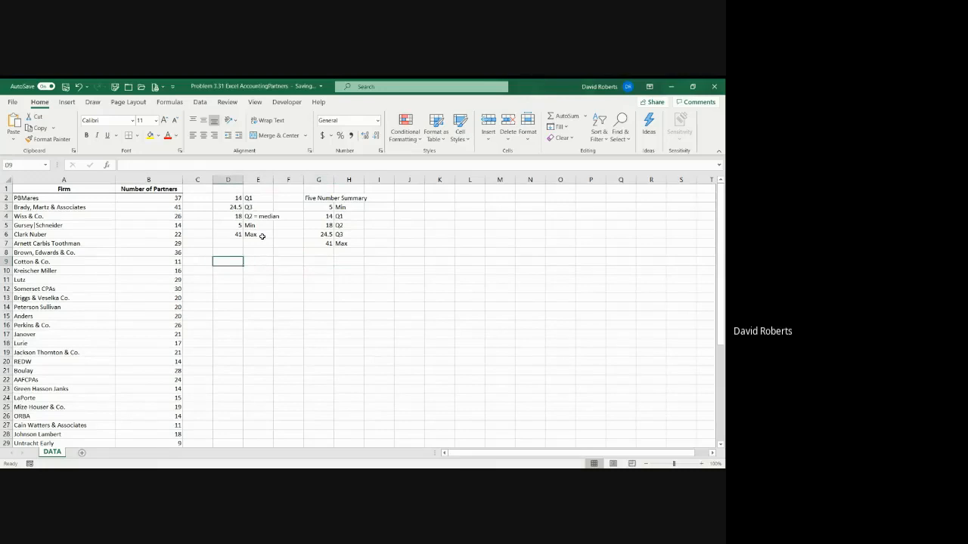
key(Right)
key(Right)
key(Right)
key(Right)
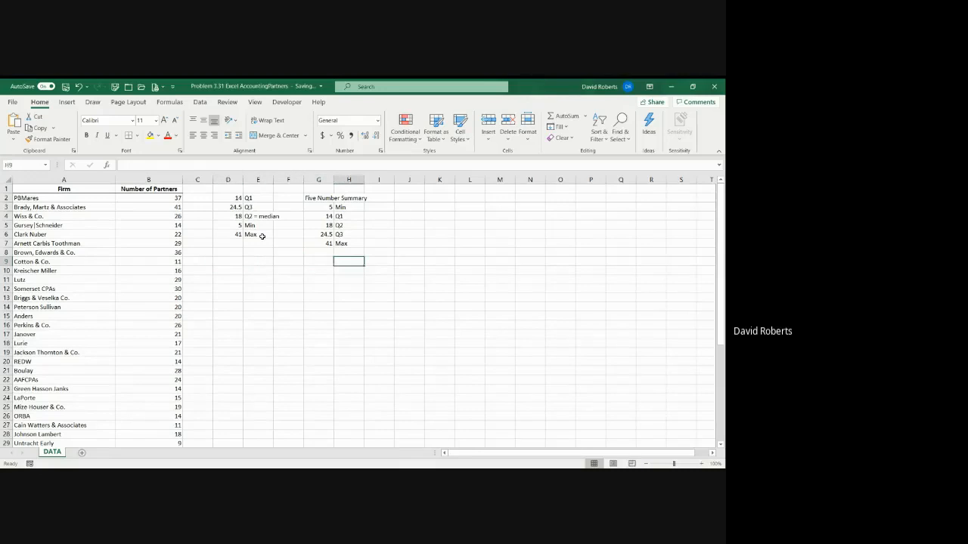
text(IRQ)
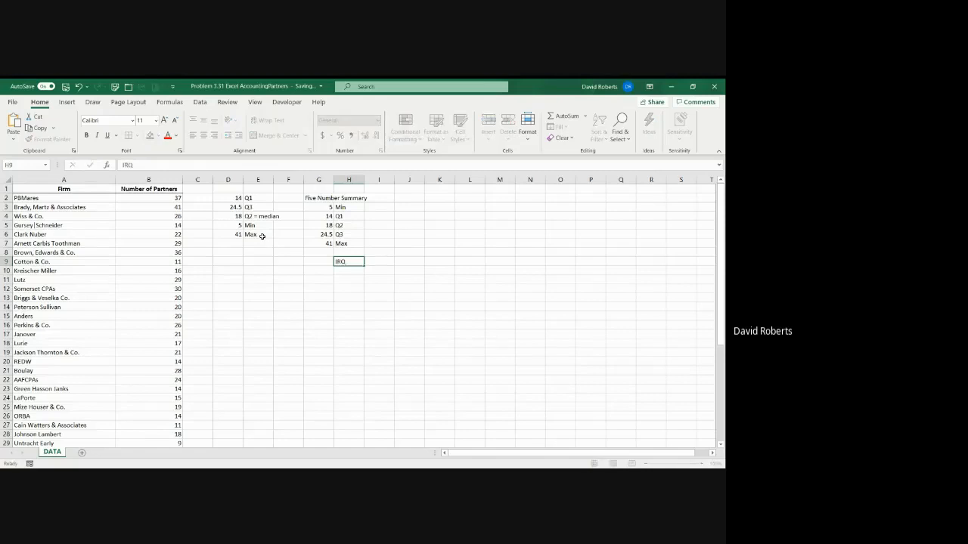
Calculate the interquartile range in G9, beside the IRQ label, by subtracting Q1 in D2 from Q3 in D3
key(Left)
text(=)
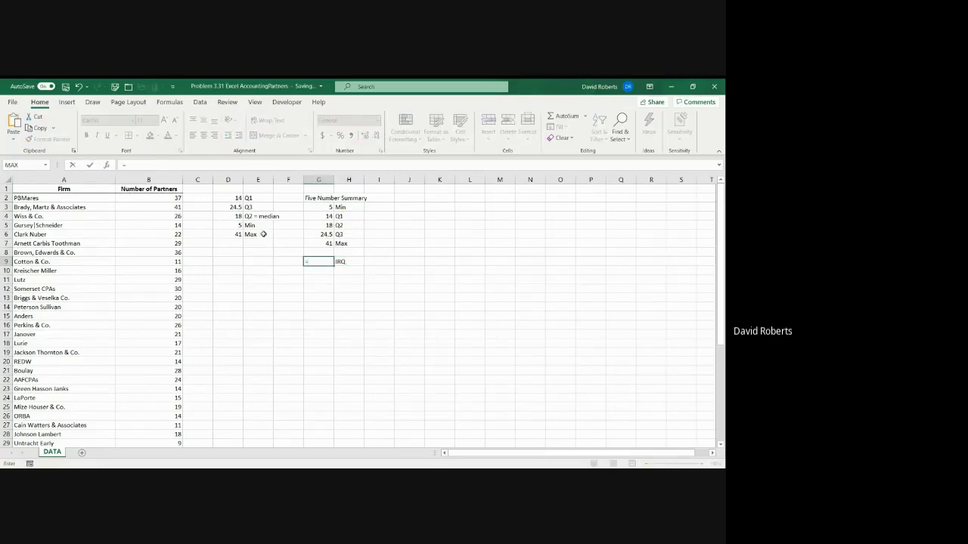
click(232, 206)
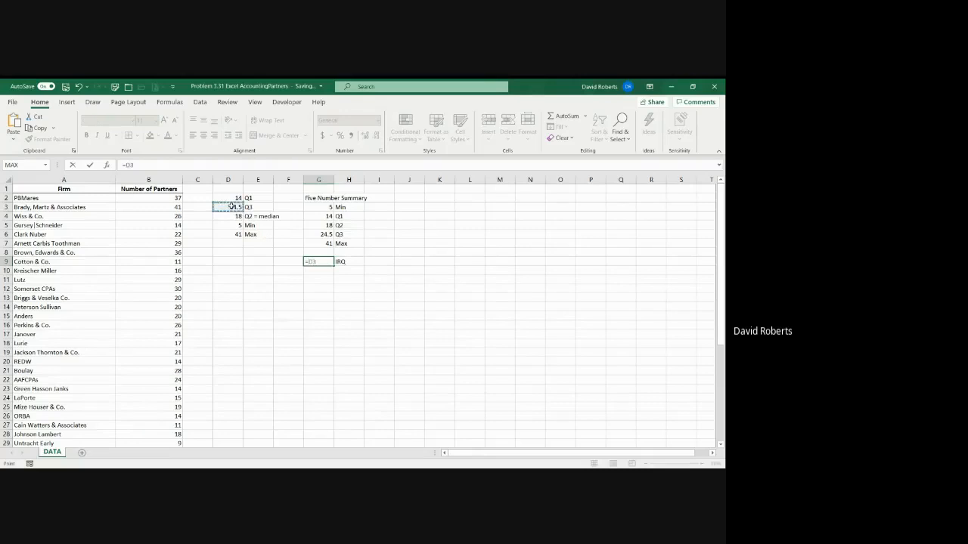
text(-)
click(234, 198)
key(Return)
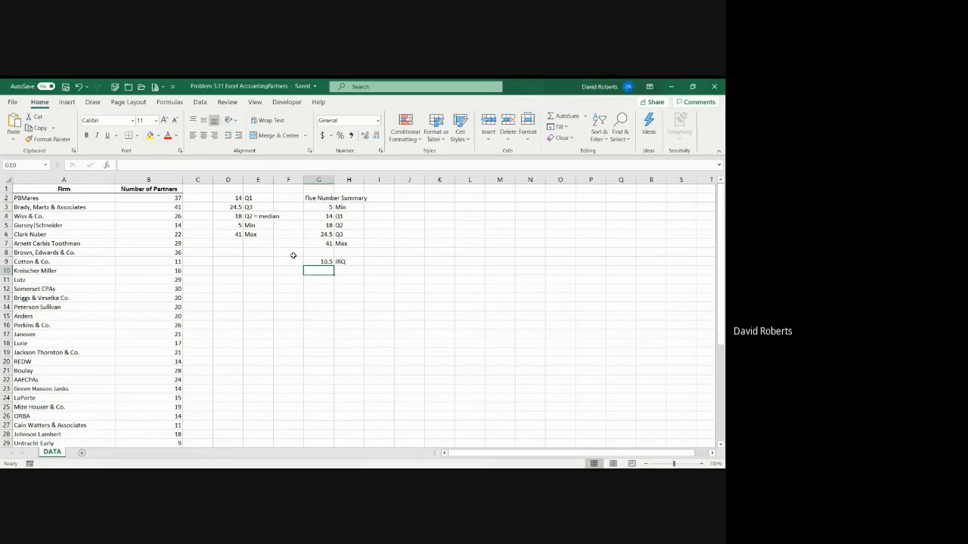
click(264, 279)
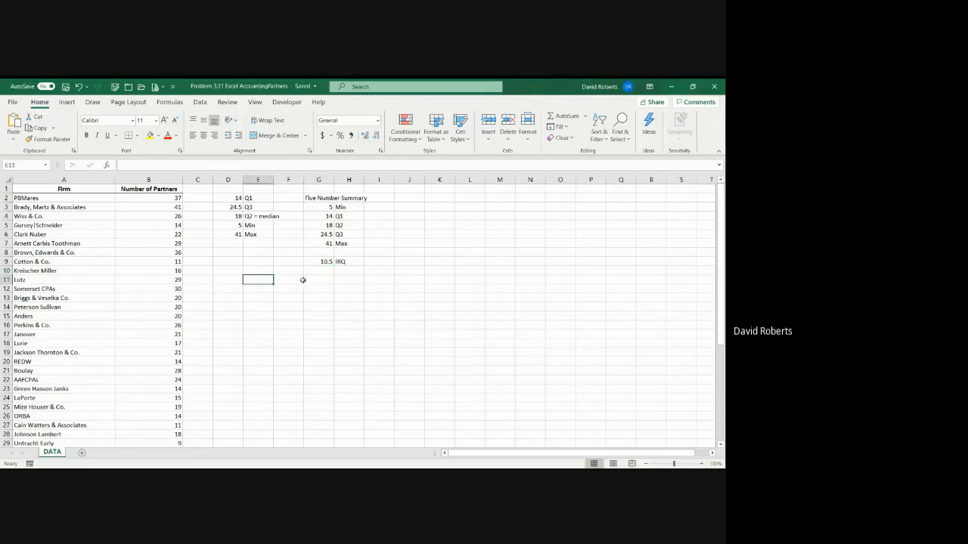
click(67, 103)
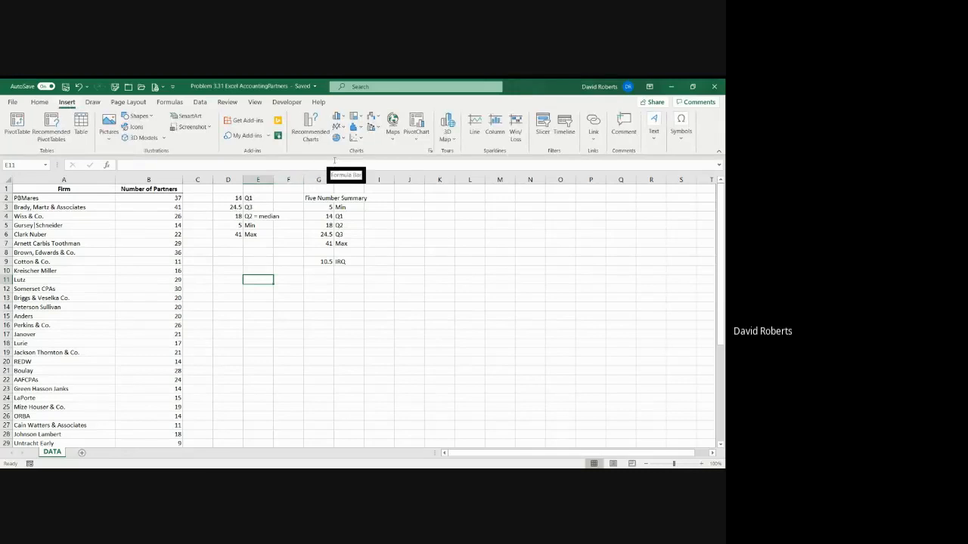
click(361, 129)
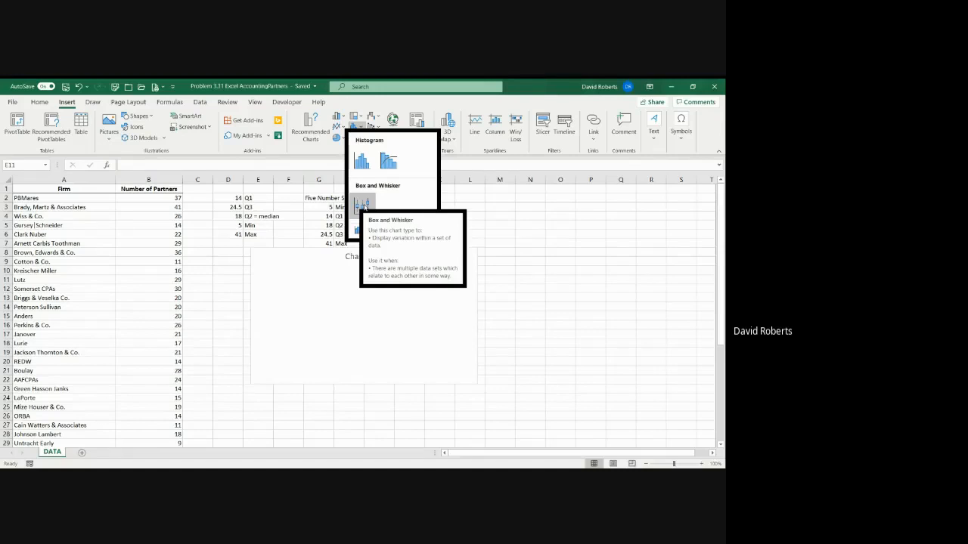
click(366, 205)
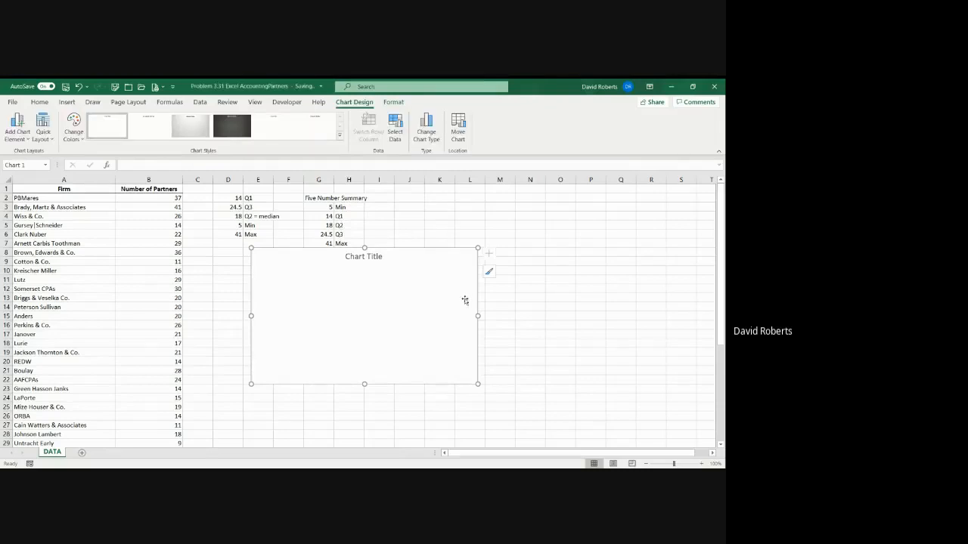
click(441, 304)
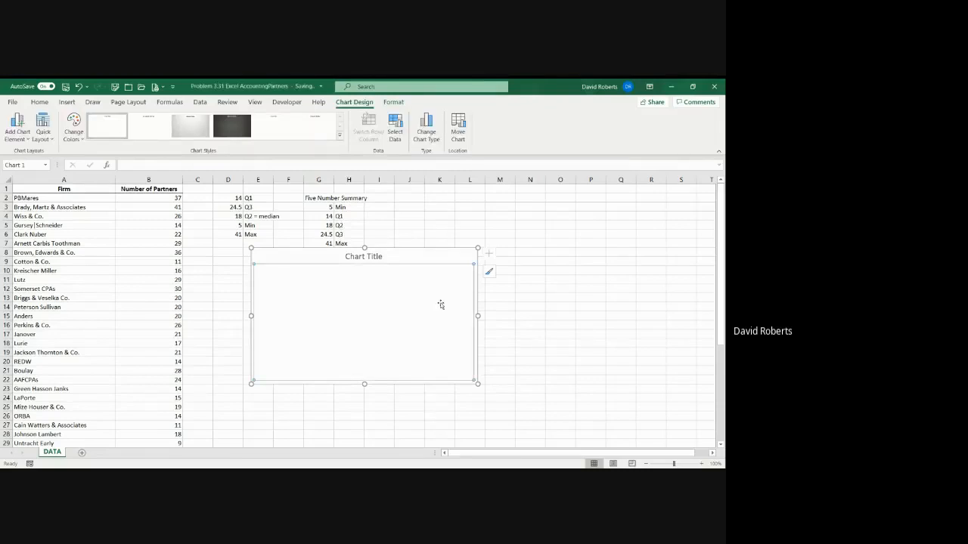
click(433, 259)
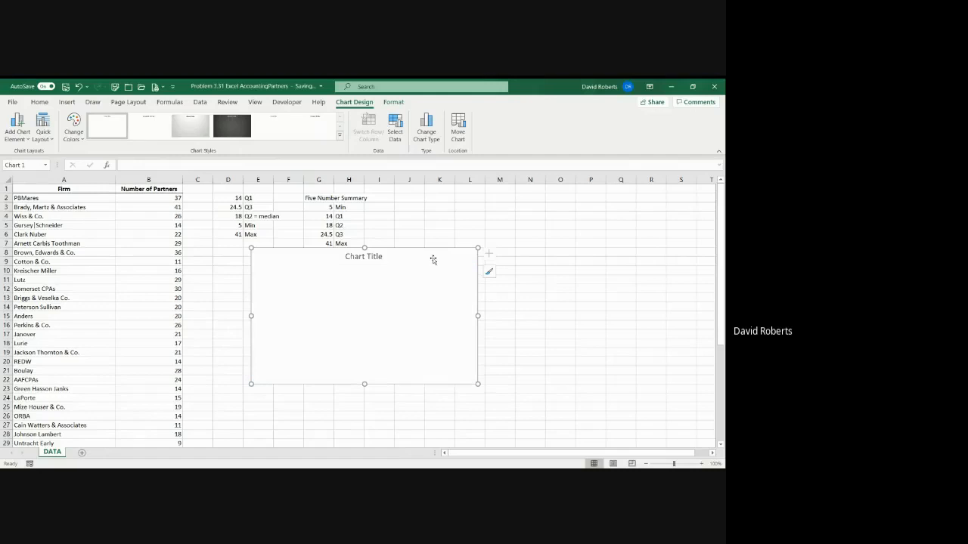
key(Delete)
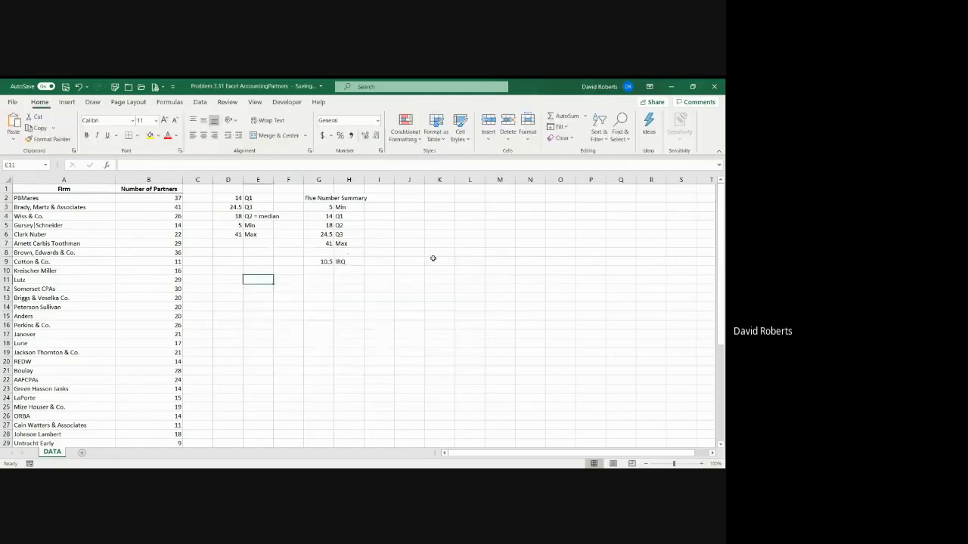
Insert a Box and Whisker chart of the Number of Partners values in B2:B46 and place it below the IRQ row
click(148, 197)
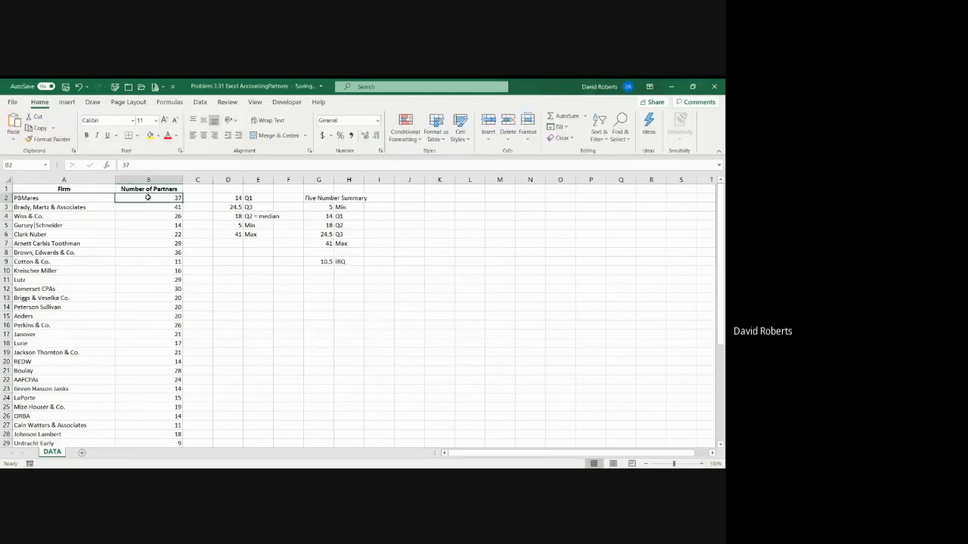
key(ctrl+shift+End)
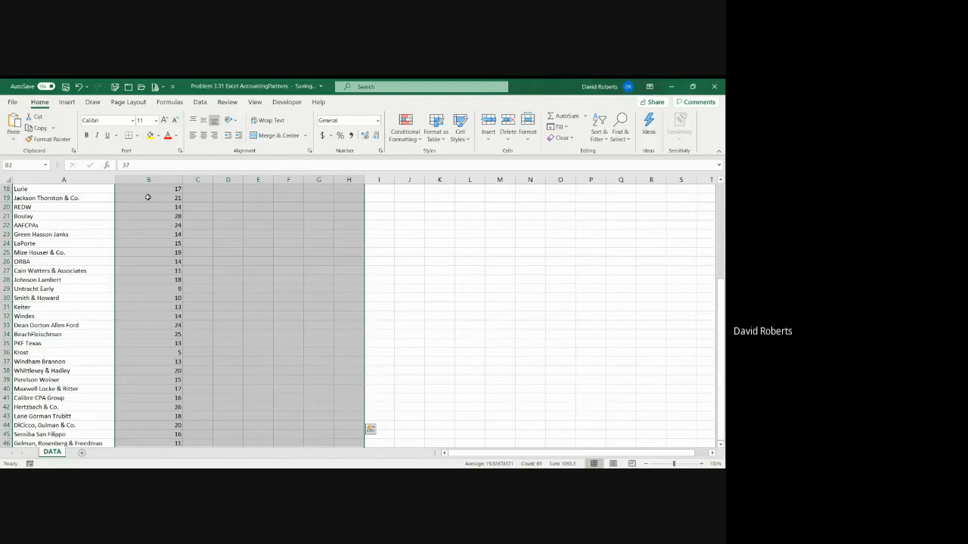
scroll(151, 198, up, 6)
click(156, 197)
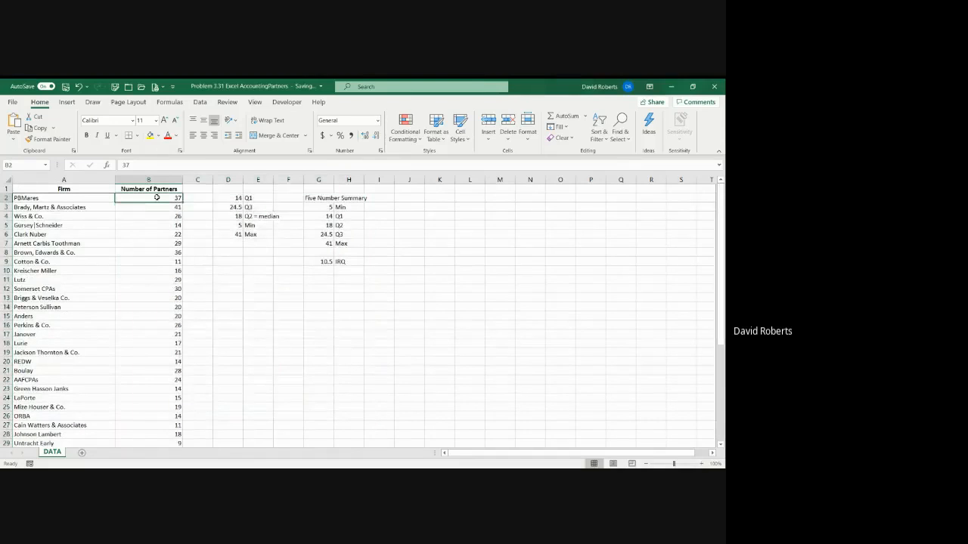
key(ctrl+shift+Down)
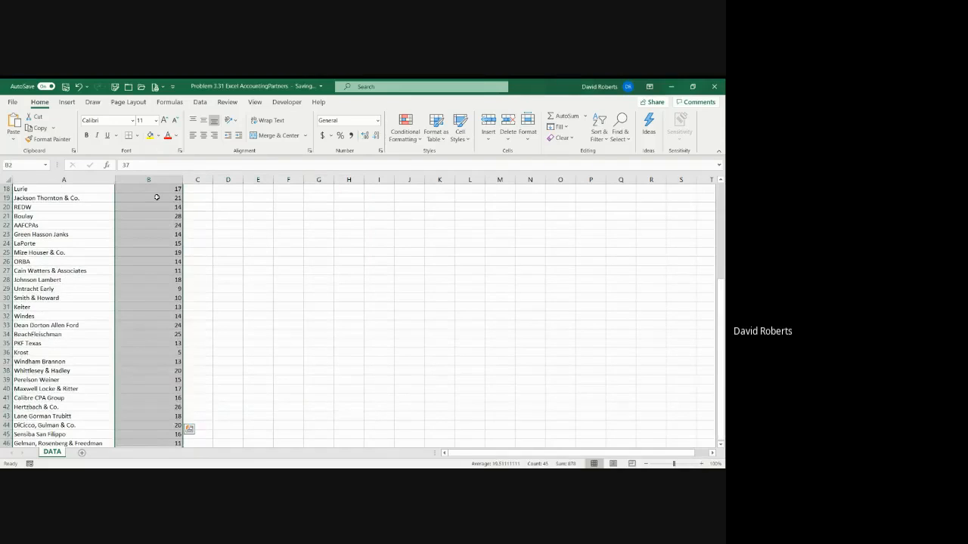
scroll(284, 264, up, 6)
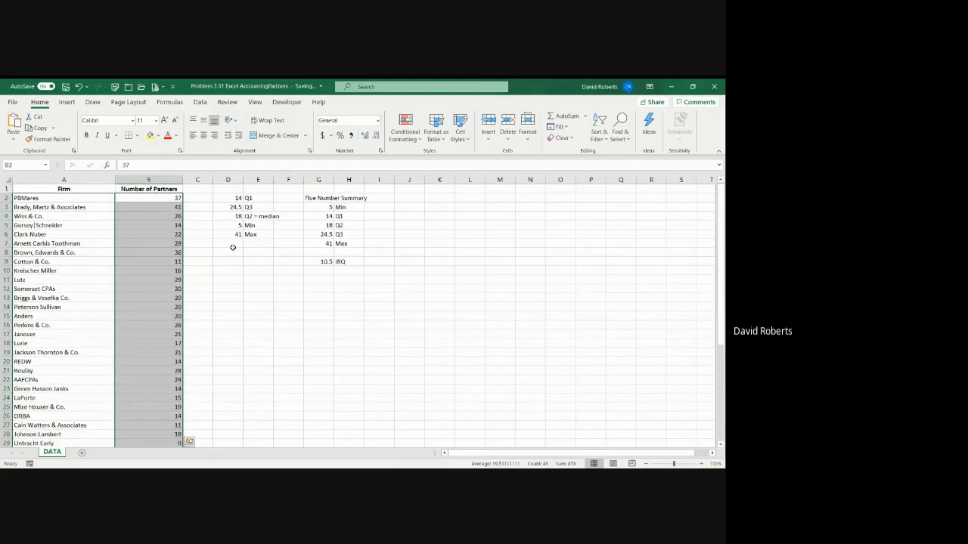
click(68, 105)
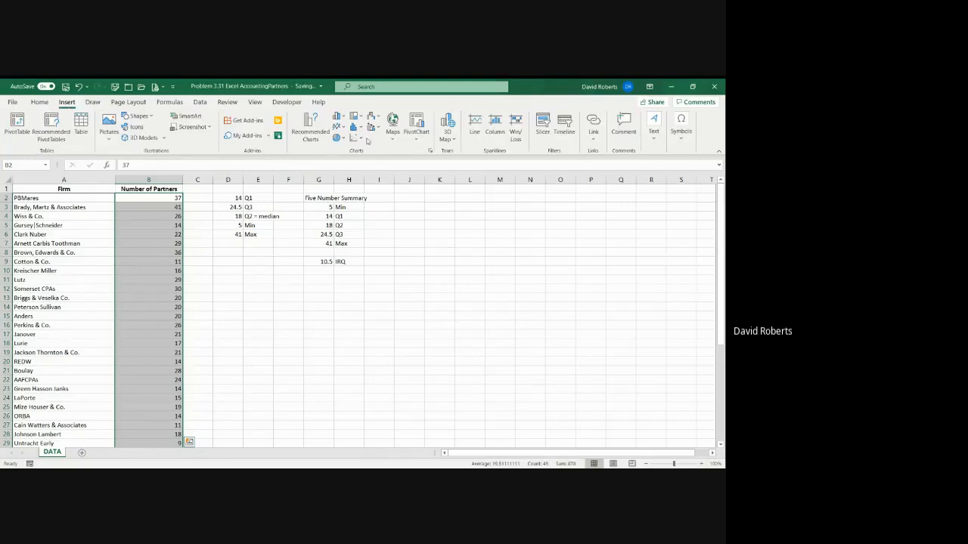
click(356, 126)
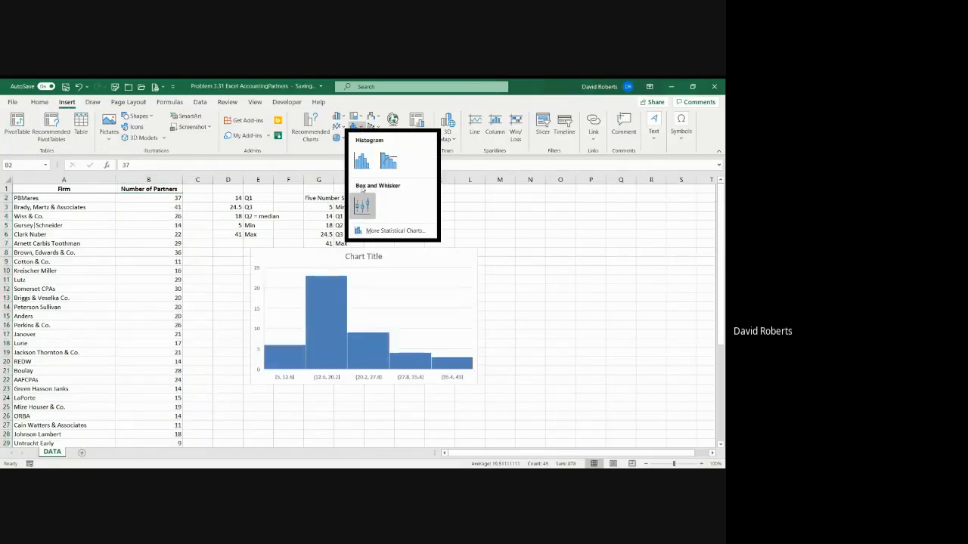
click(363, 205)
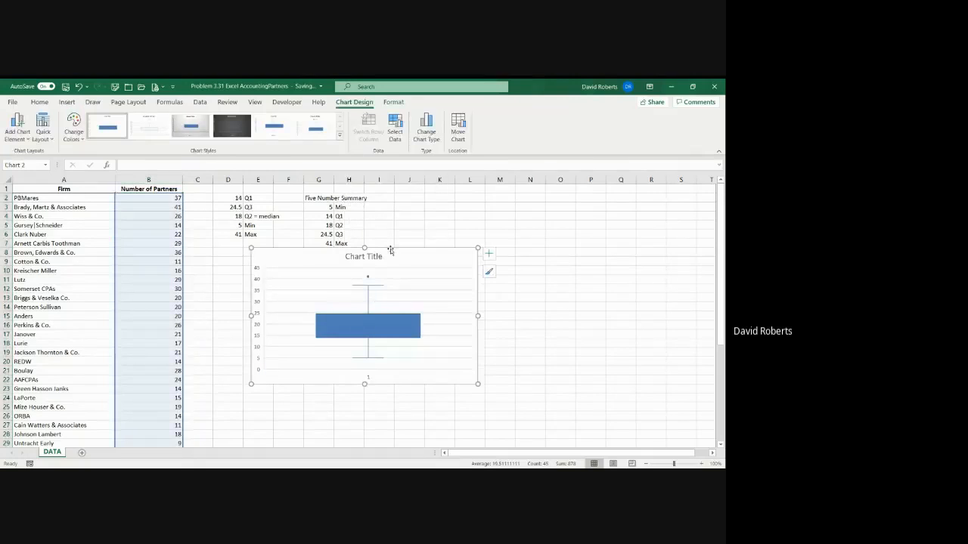
mouse_move(391, 250)
mouse_down()
mouse_move(387, 284)
mouse_move(398, 284)
mouse_up()
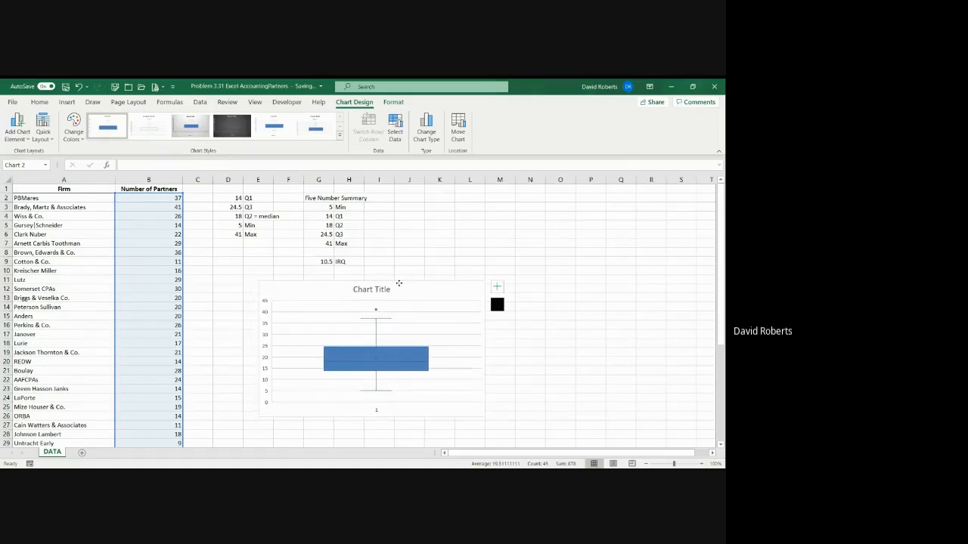